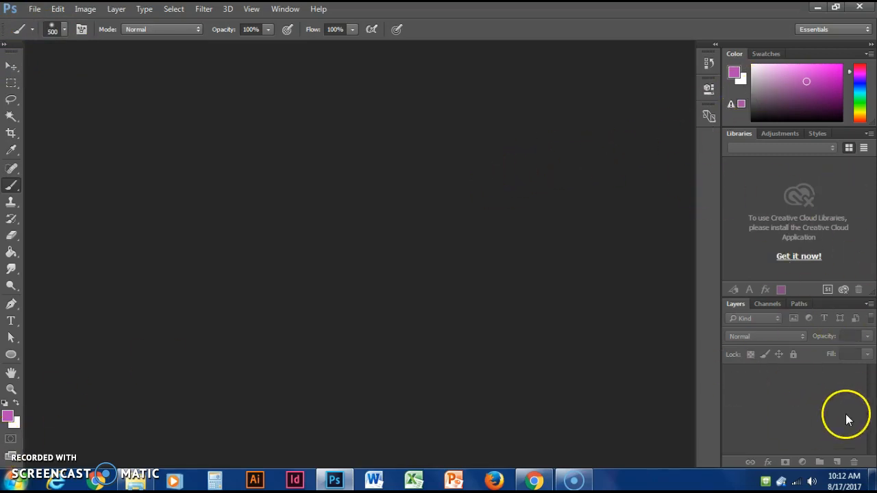
- Collapse the panel group containing Libraries, Adjustments and Styles to give the Layers panel more room
double_click(740, 134)
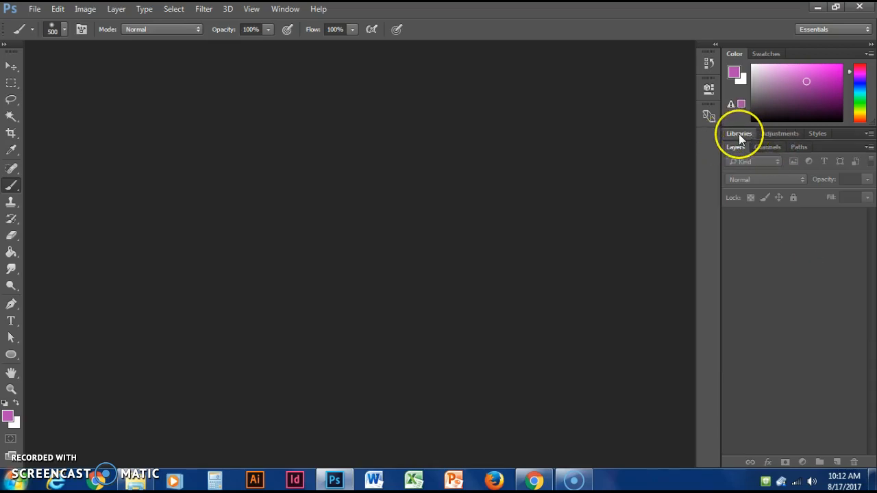
left_click(739, 134)
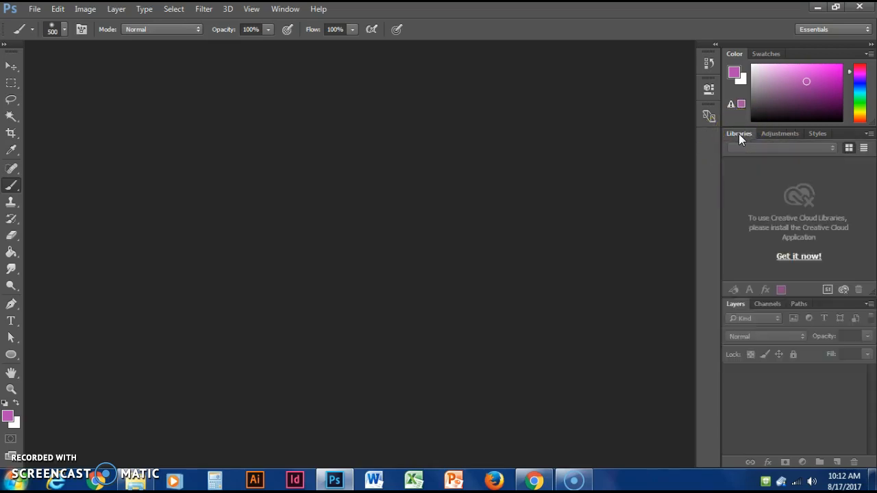
left_click(738, 135)
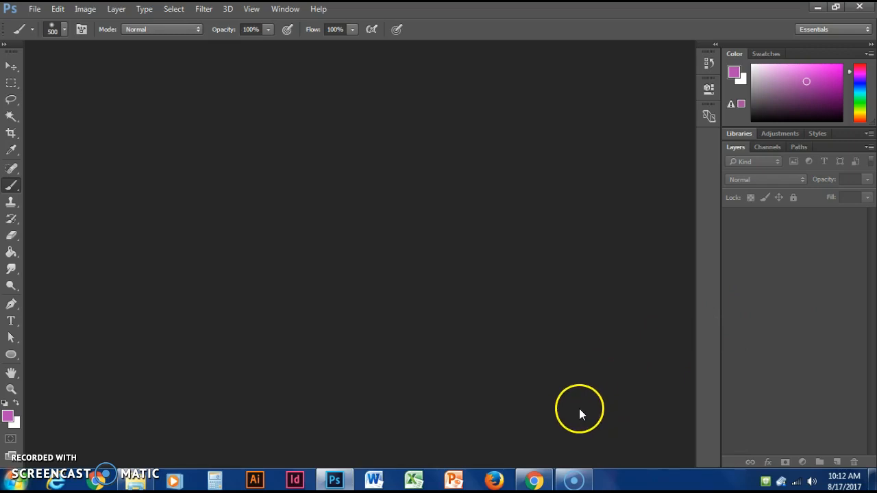
- Switch to Chrome, close the old image tab, and open the full-size pocket watch and coins photo from the image search results
left_click(535, 481)
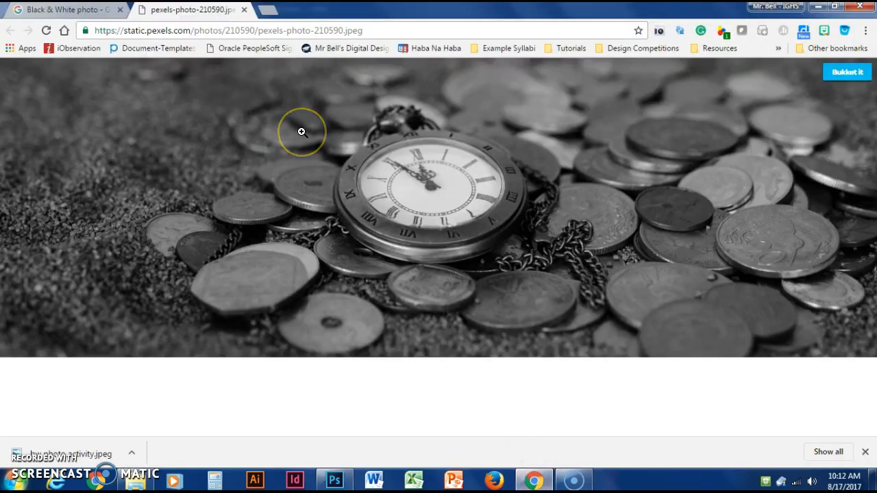
left_click(243, 10)
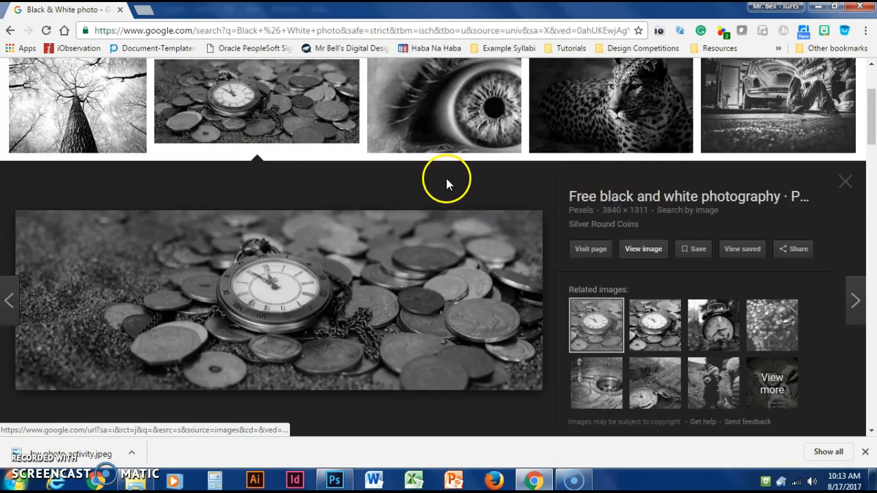
left_click(614, 214)
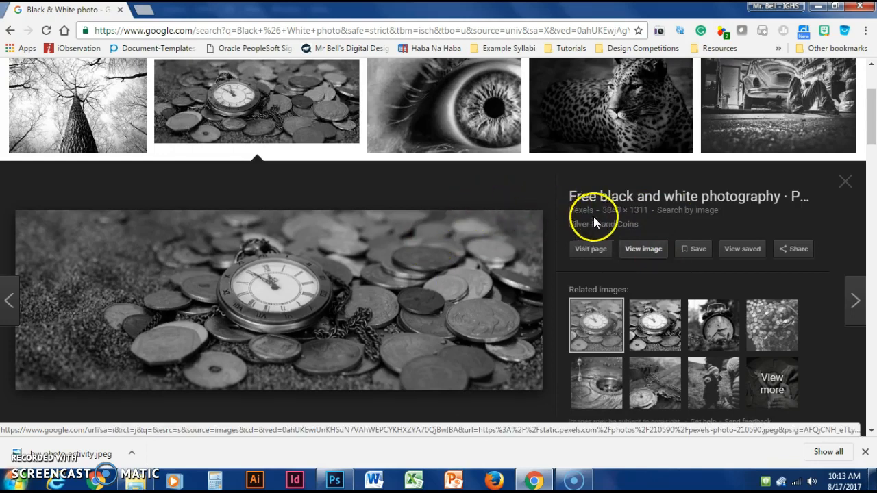
left_click(642, 251)
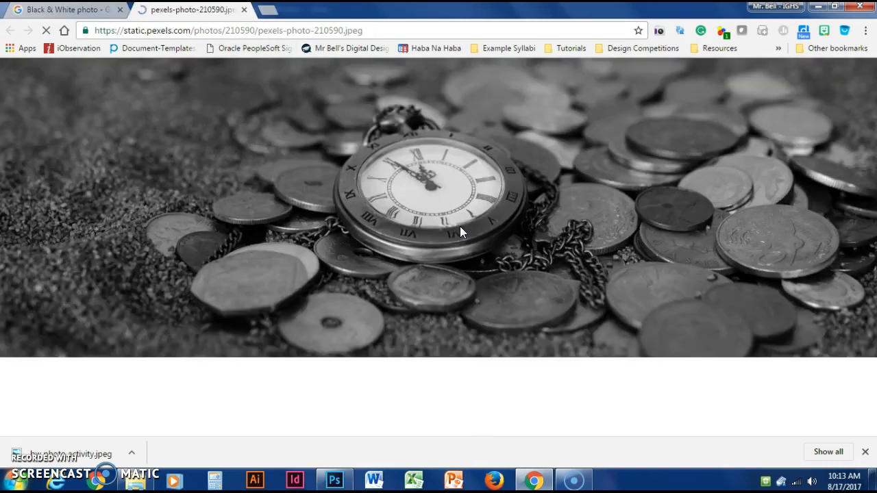
left_click(454, 219)
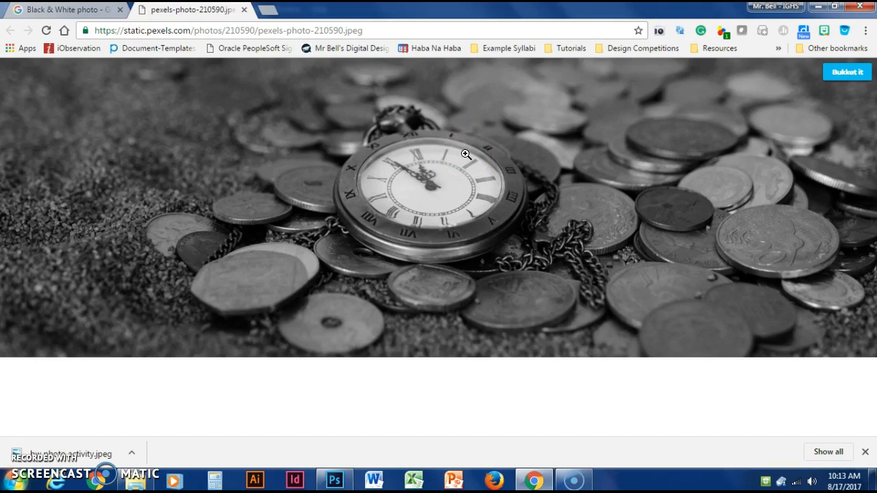
- Save the full-size photo as the JPEG "bw photo activity" in the Images folder, replacing the existing file
right_click(519, 119)
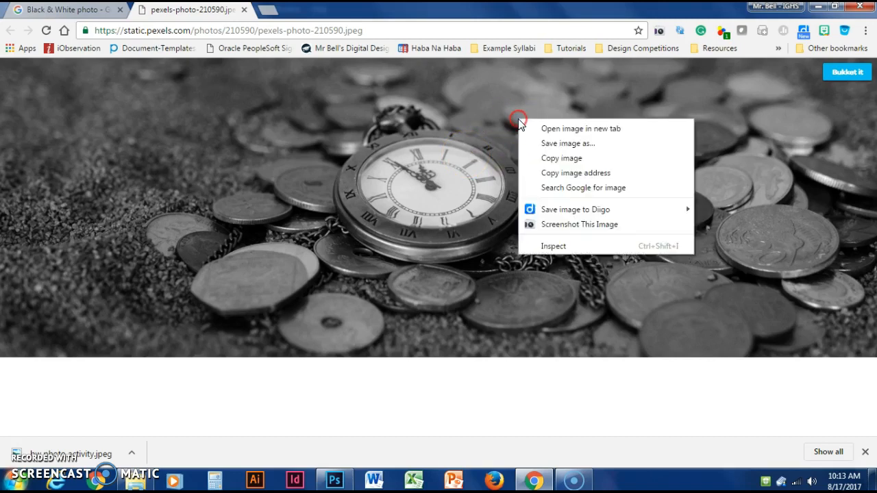
left_click(569, 145)
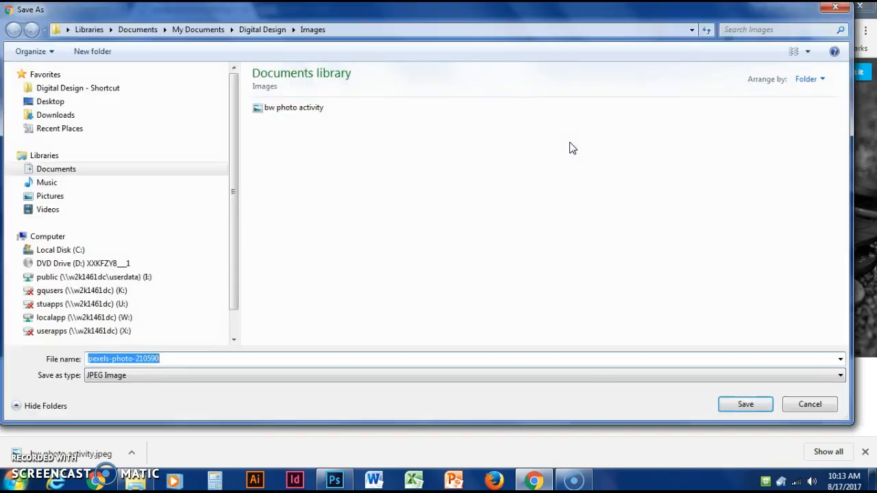
left_click(295, 110)
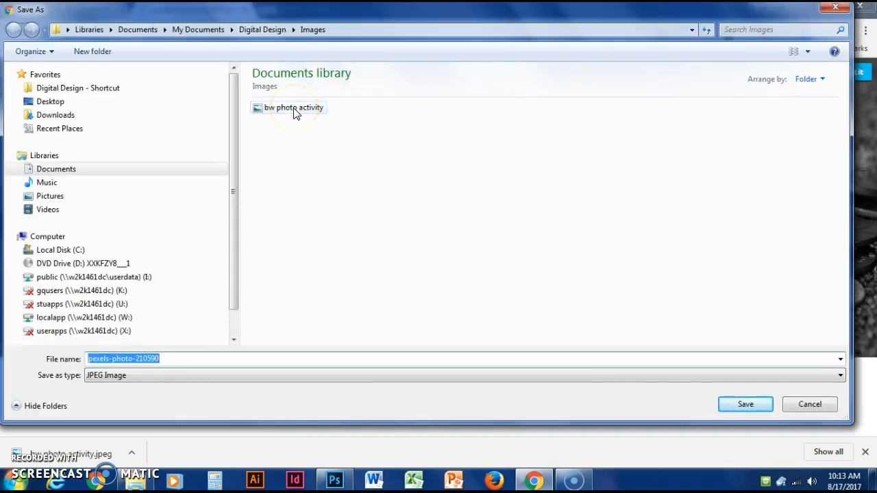
left_click(747, 405)
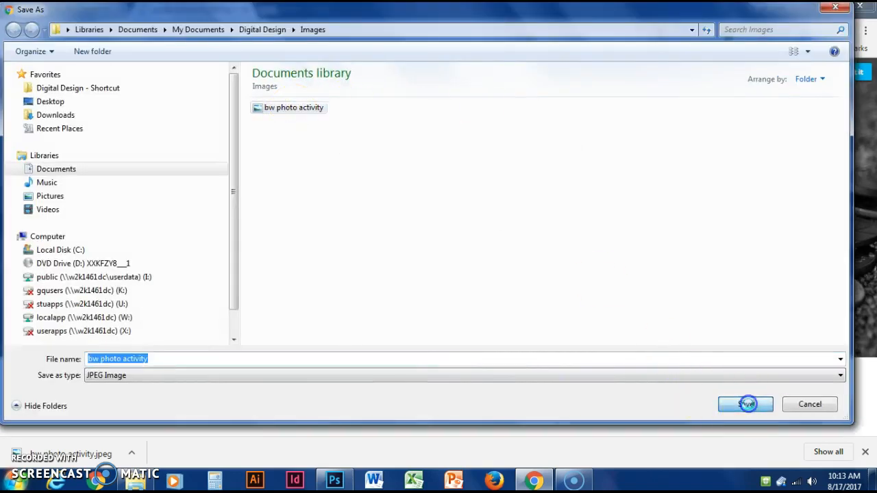
left_click(476, 243)
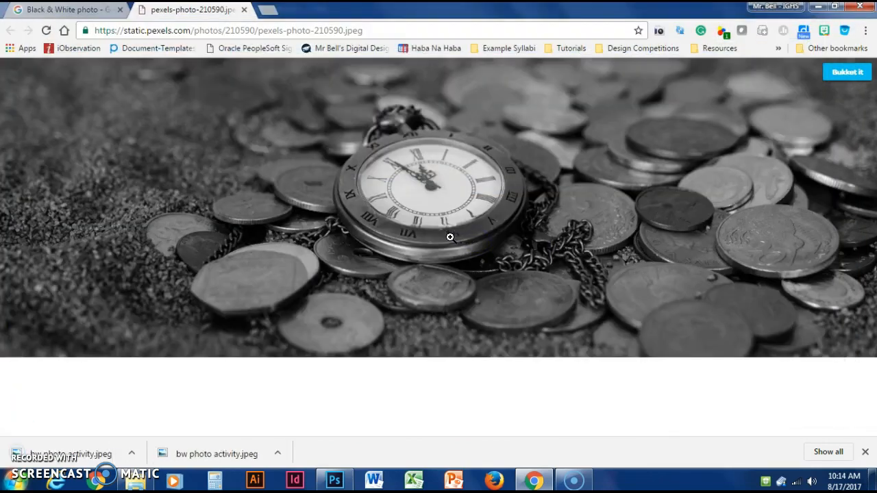
- Switch to Photoshop and open "bw photo activity" from the Images folder under Recent Places
left_click(336, 479)
left_click(35, 9)
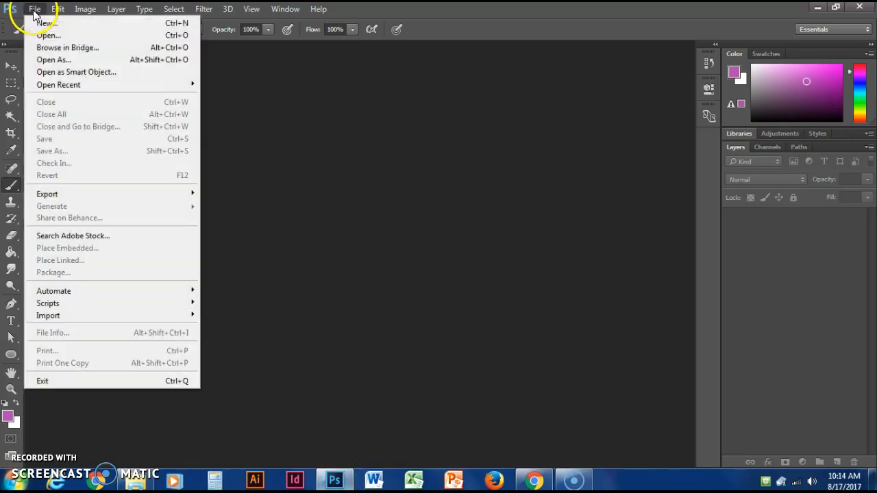
left_click(45, 36)
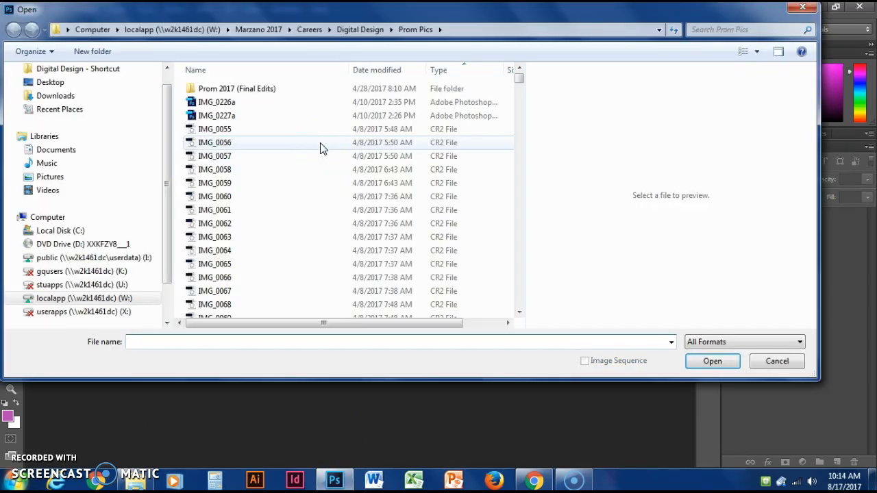
left_click(60, 110)
left_click(226, 90)
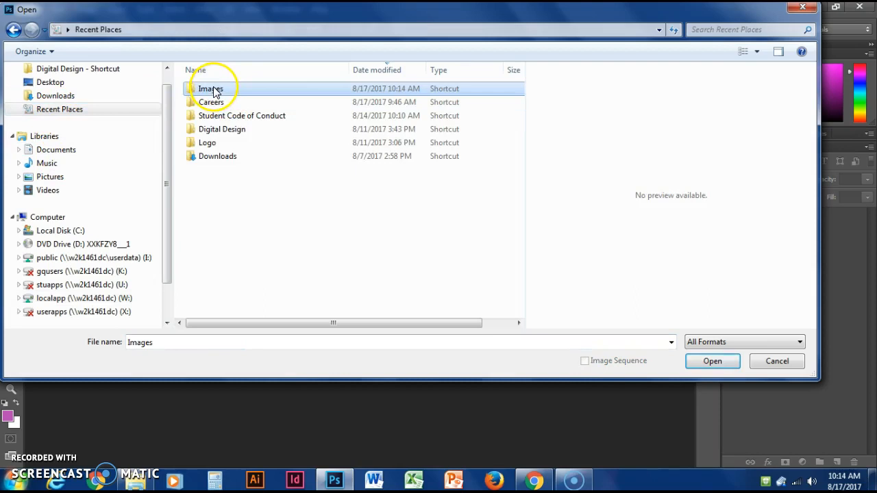
double_click(309, 92)
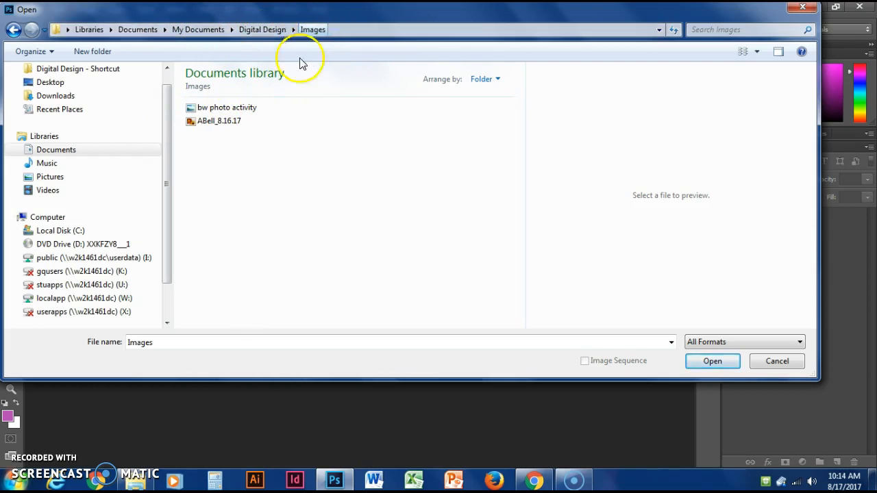
left_click(233, 107)
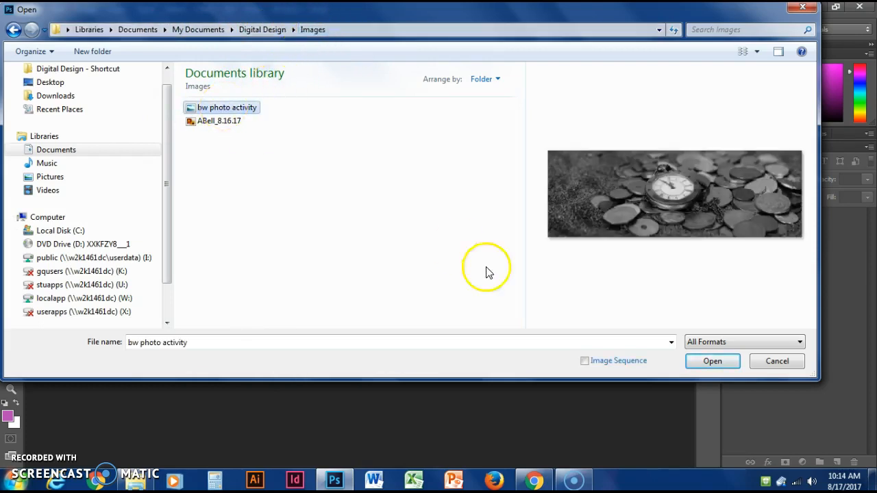
left_click(719, 363)
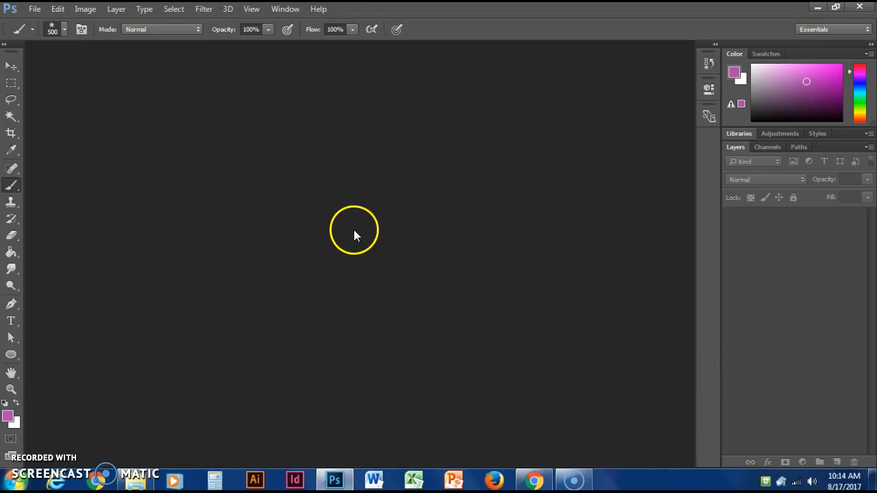
left_click_drag(349, 220, 348, 219)
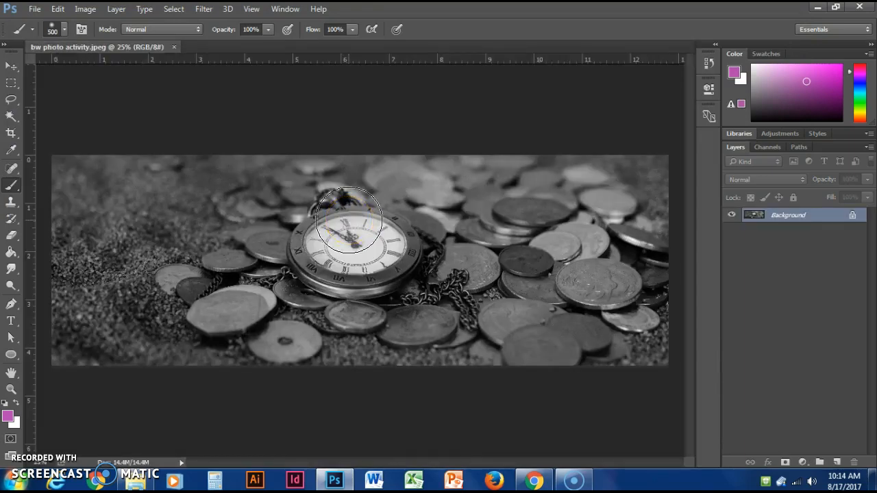
- Copy the full-size pocket watch photo from its Chrome tab and return to Photoshop
left_click(539, 483)
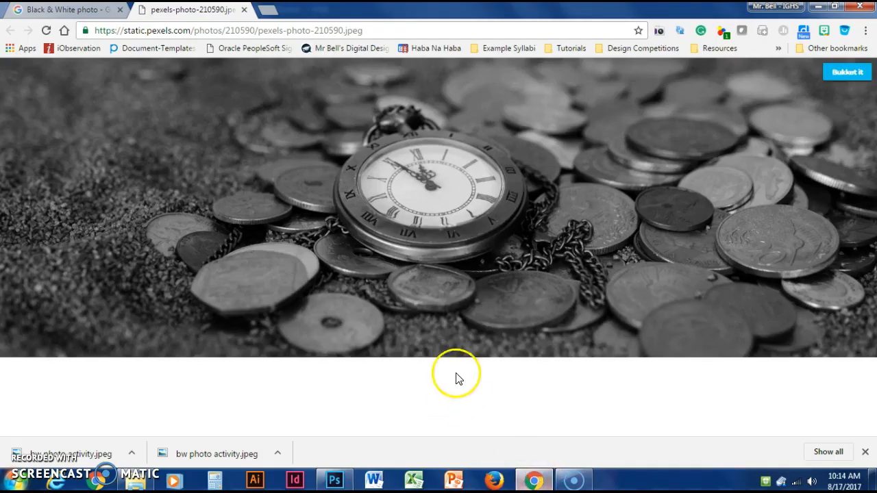
right_click(564, 169)
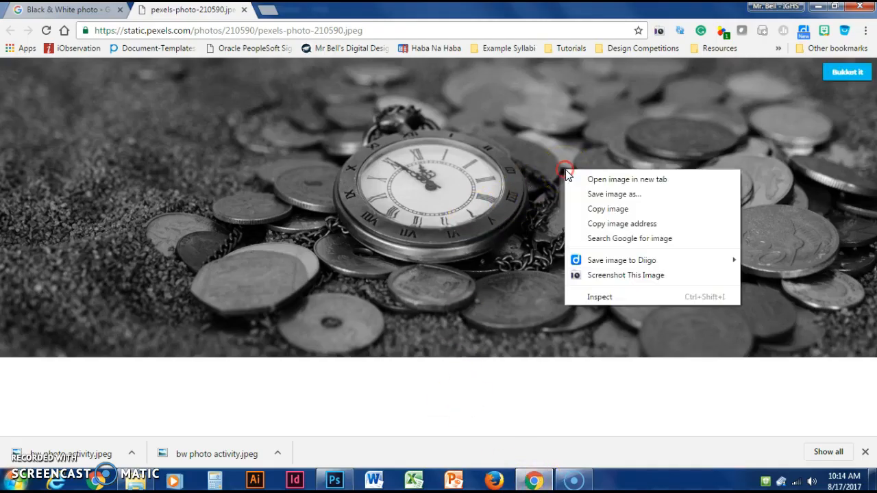
left_click(608, 209)
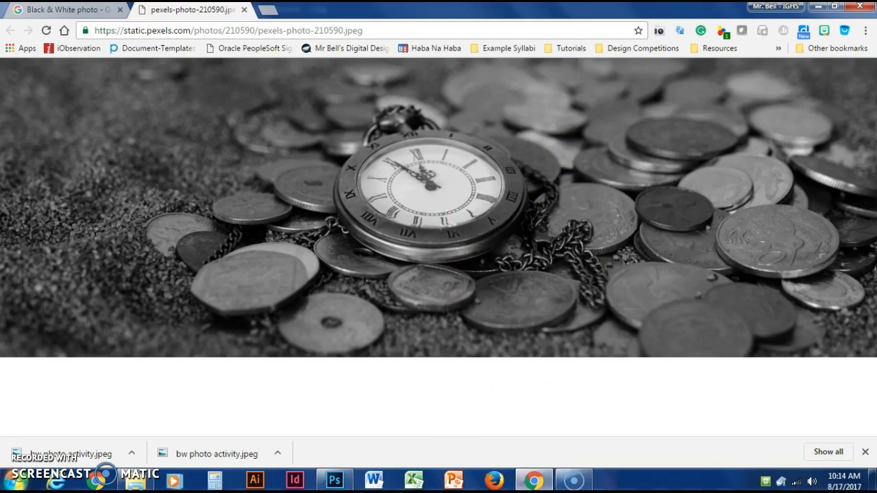
left_click(337, 482)
left_click(379, 387)
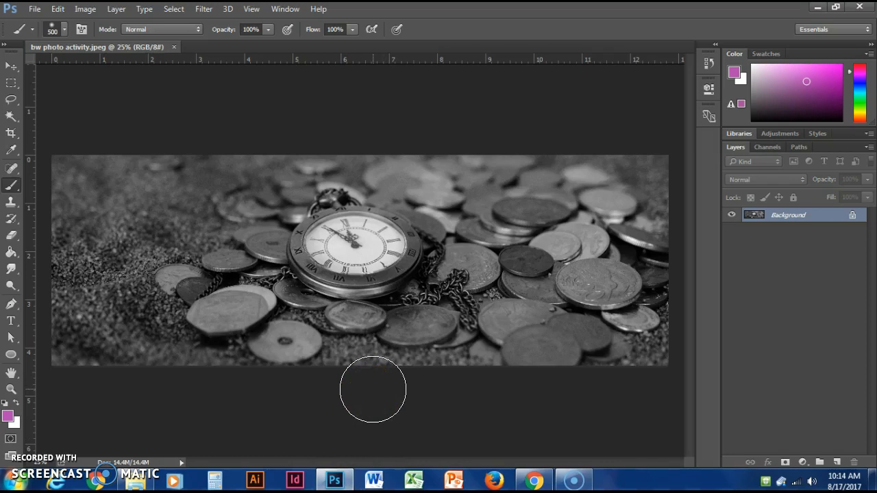
left_click(235, 163)
left_click(189, 176)
left_click(159, 67)
- Create a white 3840 × 1311 pixel grayscale document from the Clipboard document type, checking the dimensions against the Chrome image search result
left_click(33, 9)
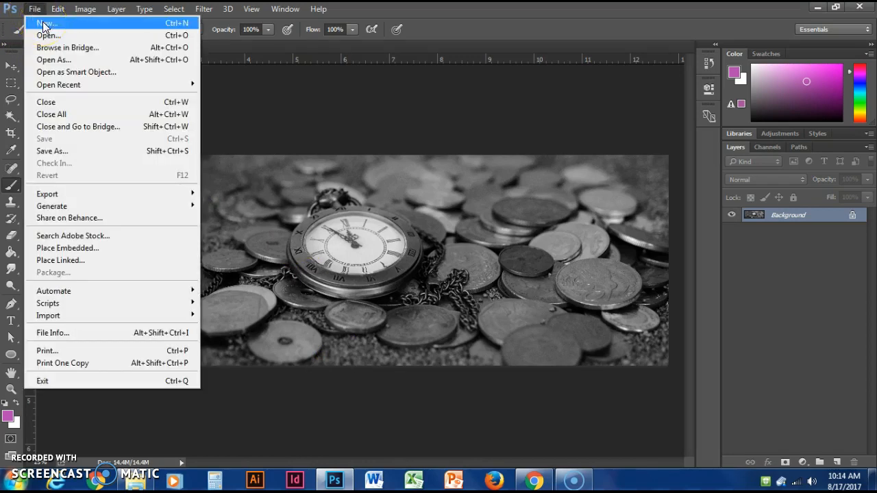
left_click(44, 24)
left_click(108, 73)
left_click_drag(112, 73, 117, 40)
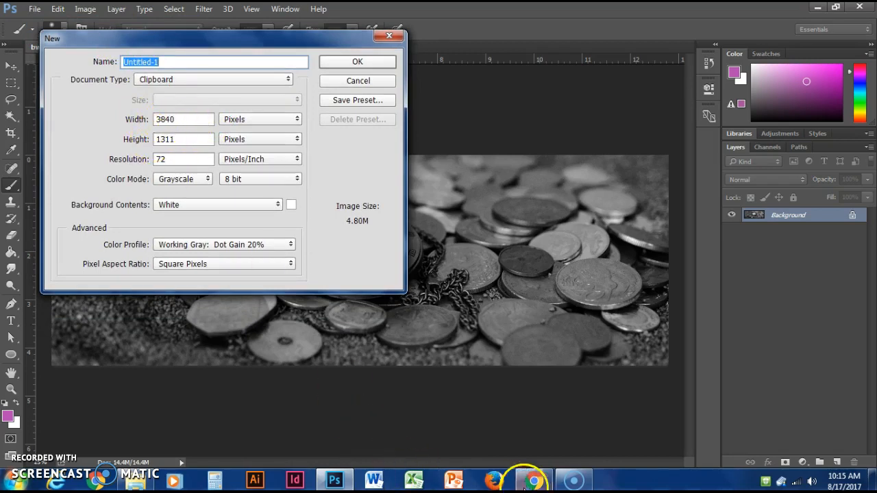
left_click(534, 479)
left_click(88, 9)
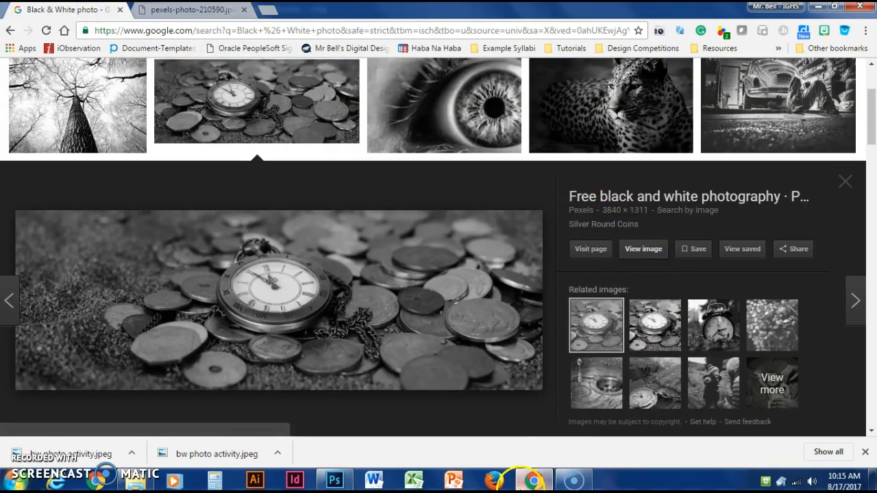
left_click(335, 480)
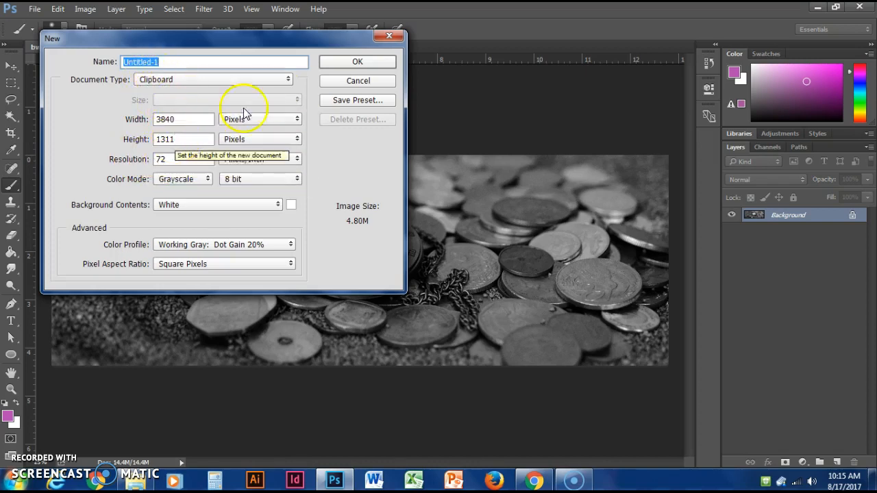
left_click(347, 64)
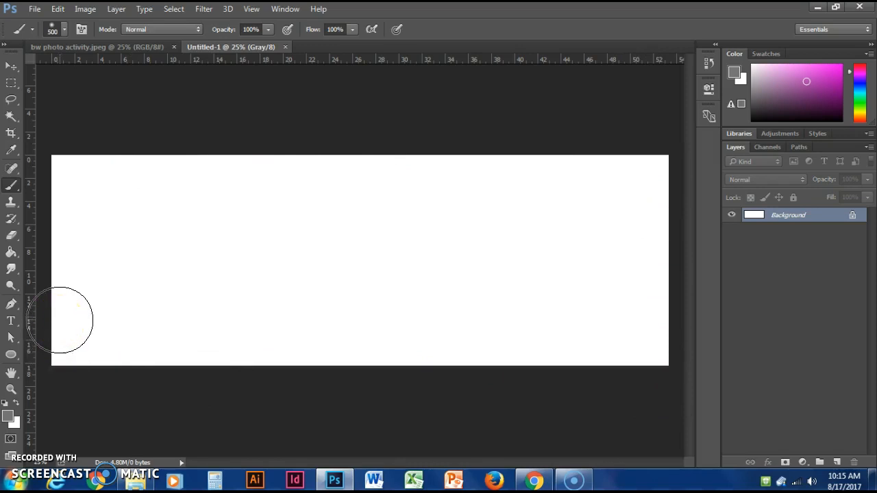
- Paste the copied pocket watch photo into the new document
left_click(59, 8)
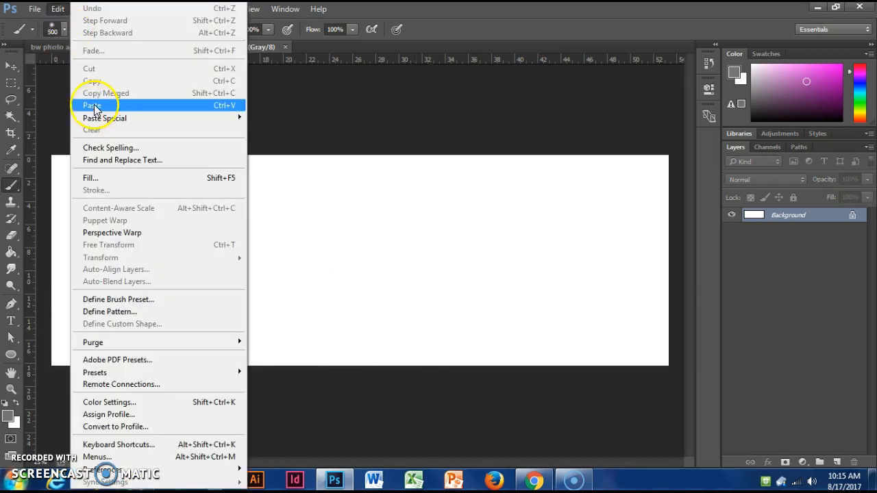
left_click(94, 106)
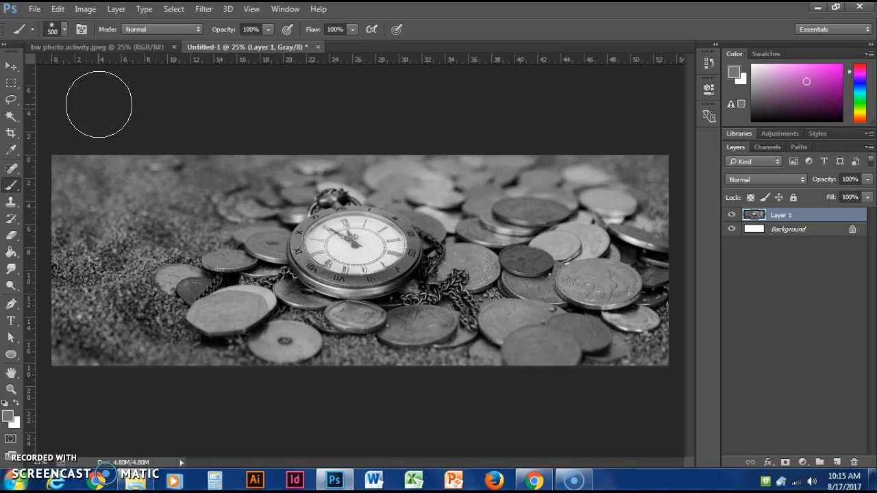
left_click(59, 9)
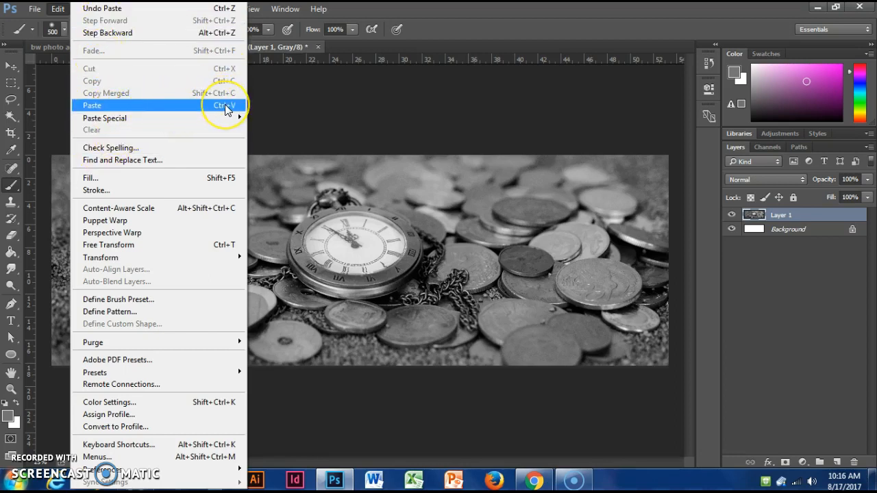
left_click(285, 107)
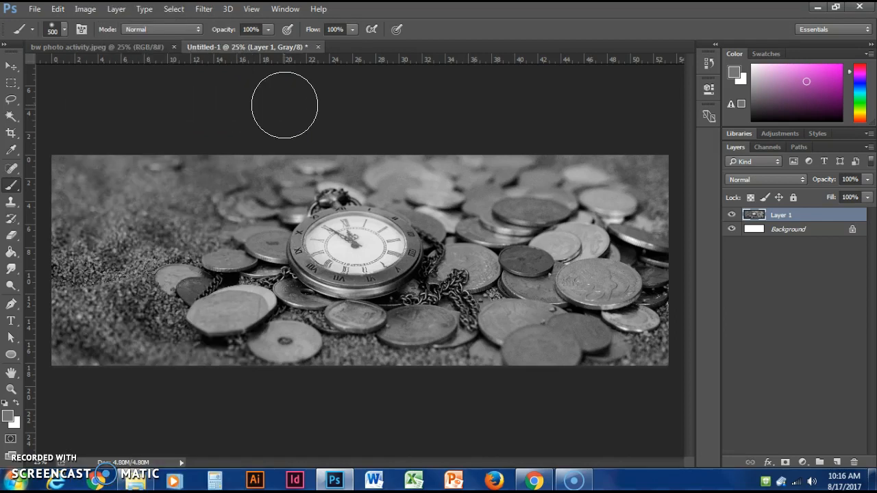
- Close the untitled document without saving it, and close bw photo activity.jpeg
left_click(319, 46)
left_click(442, 190)
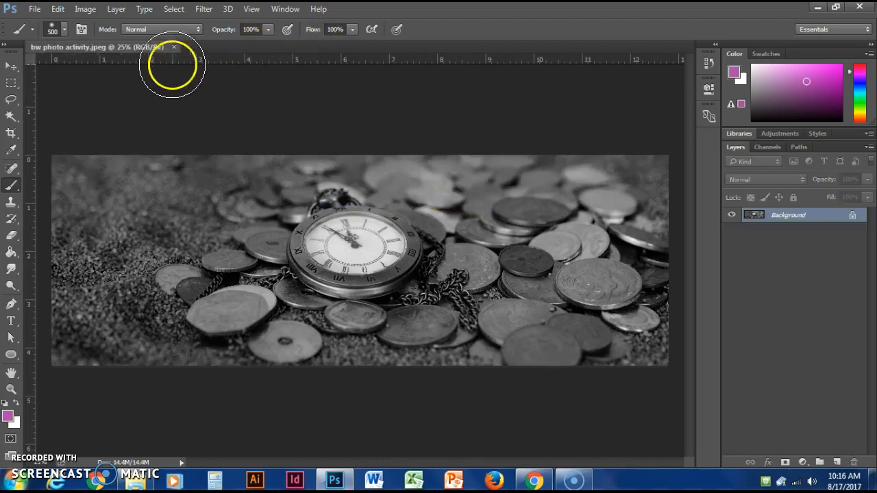
left_click(175, 46)
- Create another blank grayscale document with a white background, keeping the default settings matched to the copied photo
left_click(35, 9)
left_click(47, 20)
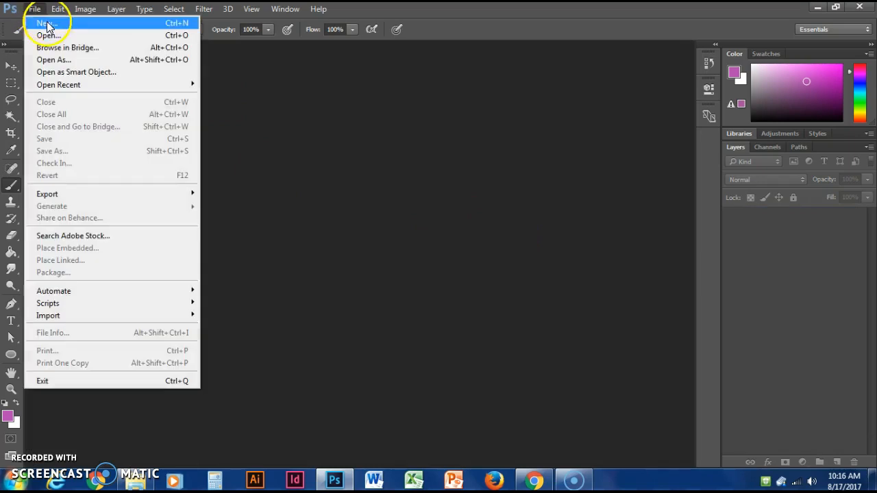
left_click(352, 63)
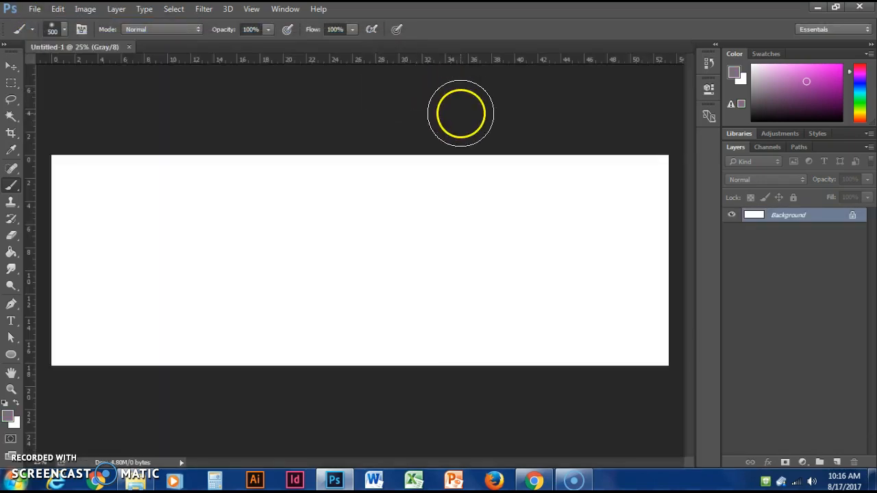
- Paste the copied pocket watch photo into the new document and delete the white Background layer beneath it
key("ctrl+v")
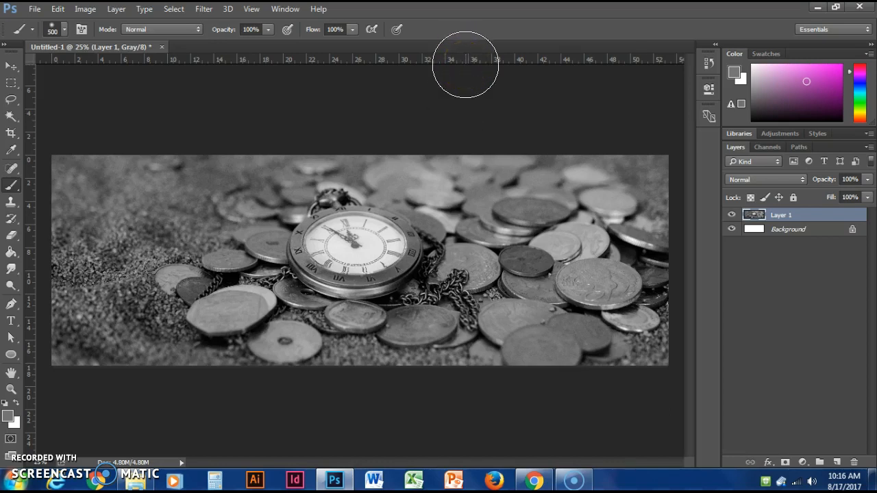
left_click(832, 232)
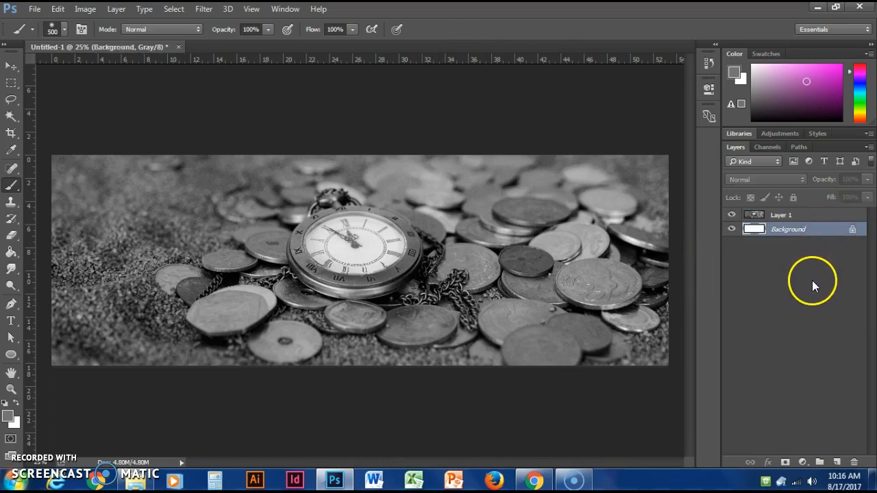
key("Delete")
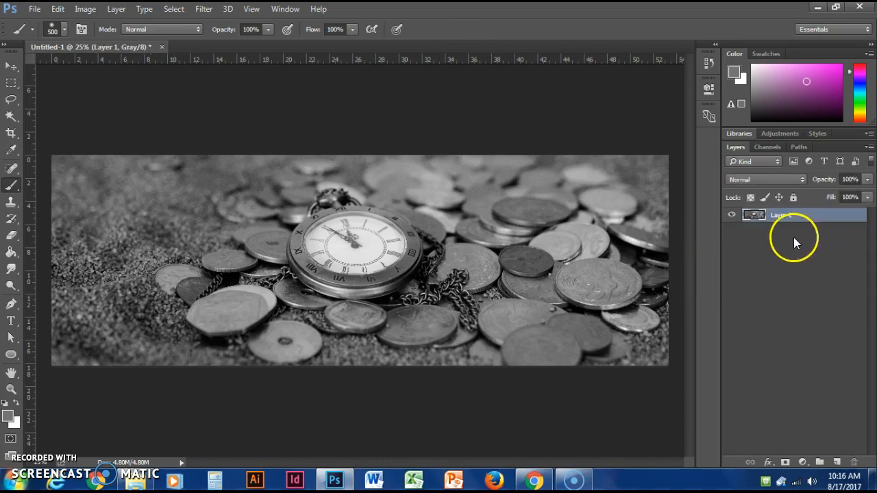
- Lock all attributes of the photo layer, Layer 1
left_click(821, 213)
left_click(794, 198)
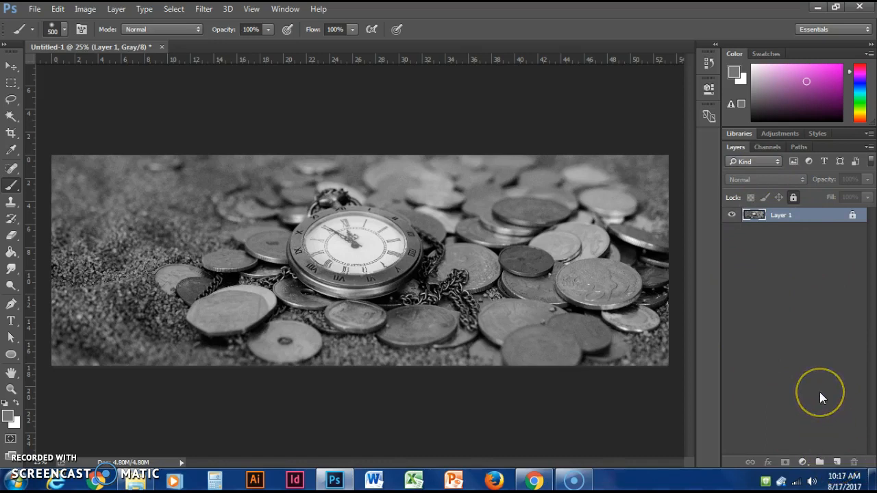
- Add four blank layers above the locked photo layer and place all four in a new layer group
left_click(838, 459)
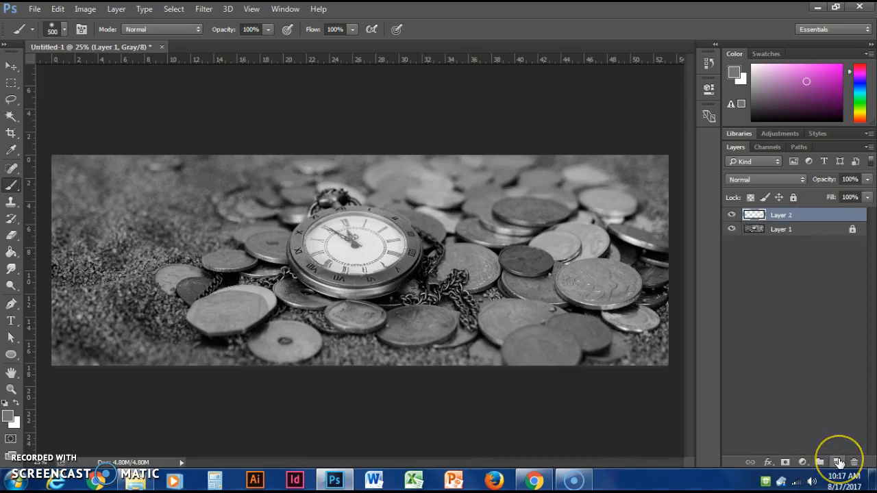
left_click(837, 459)
left_click(837, 461)
left_click(838, 461)
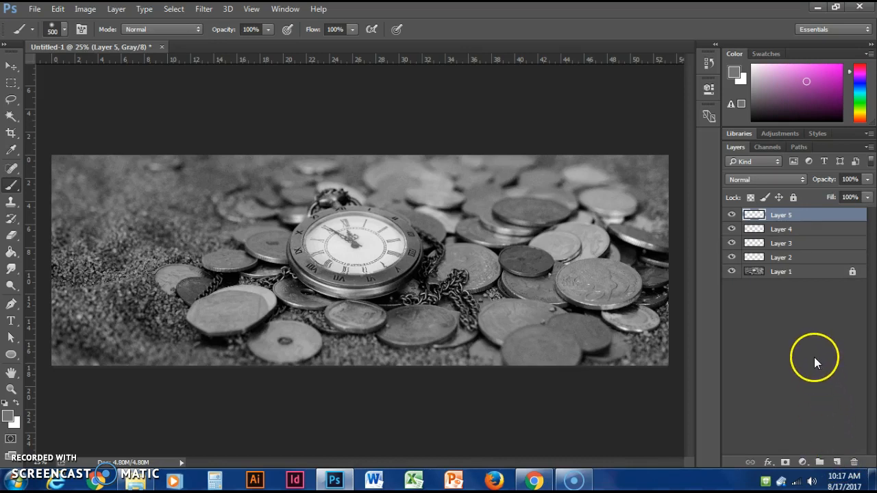
left_click(800, 259, "shift")
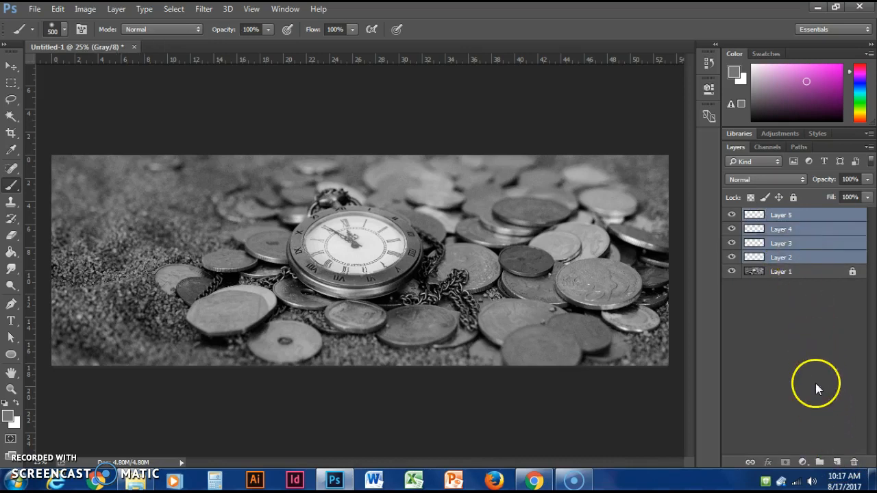
left_click(820, 465)
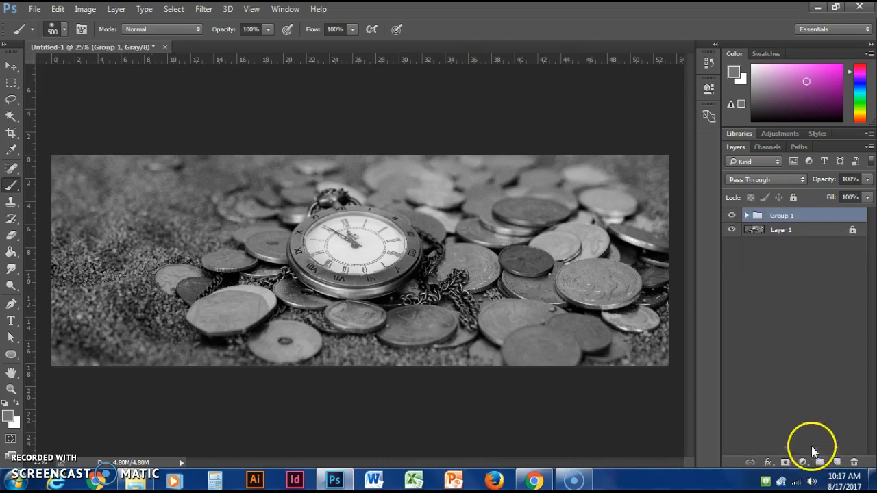
- Expand and collapse the layer group to examine the layers it contains
left_click(747, 217)
left_click(747, 217)
left_click(747, 217)
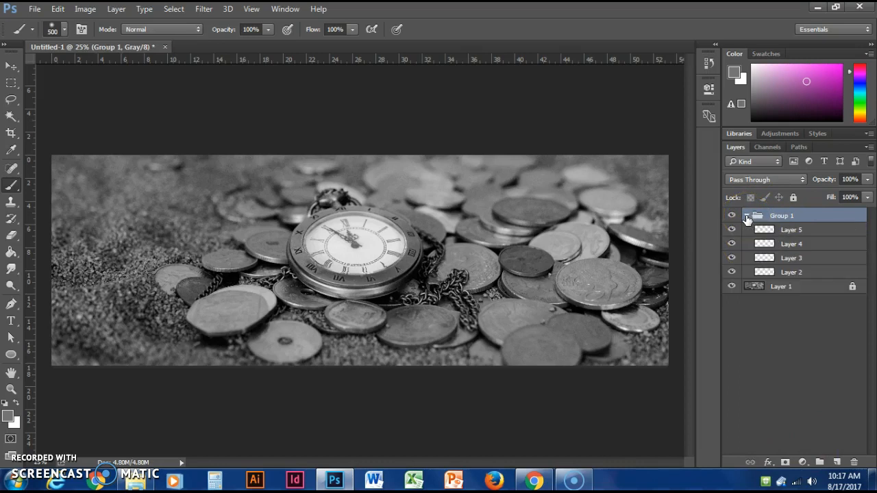
left_click(780, 217)
left_click(747, 217)
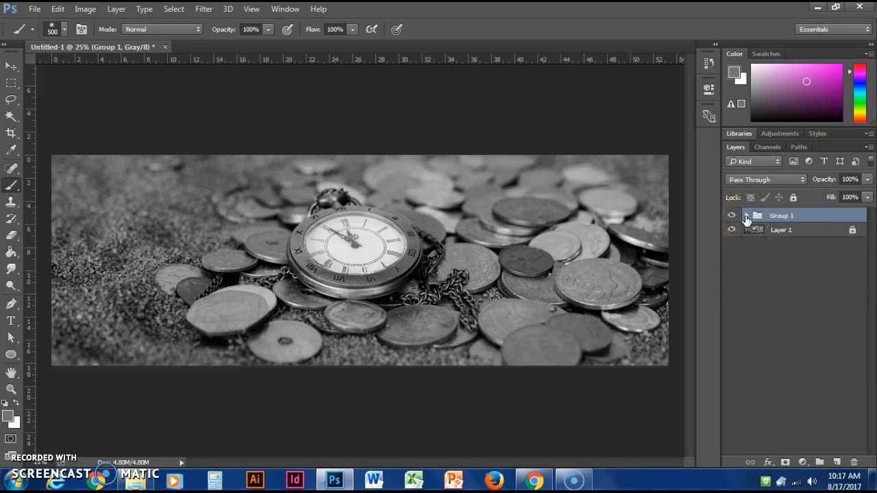
left_click(747, 216)
left_click(747, 217)
left_click(747, 217)
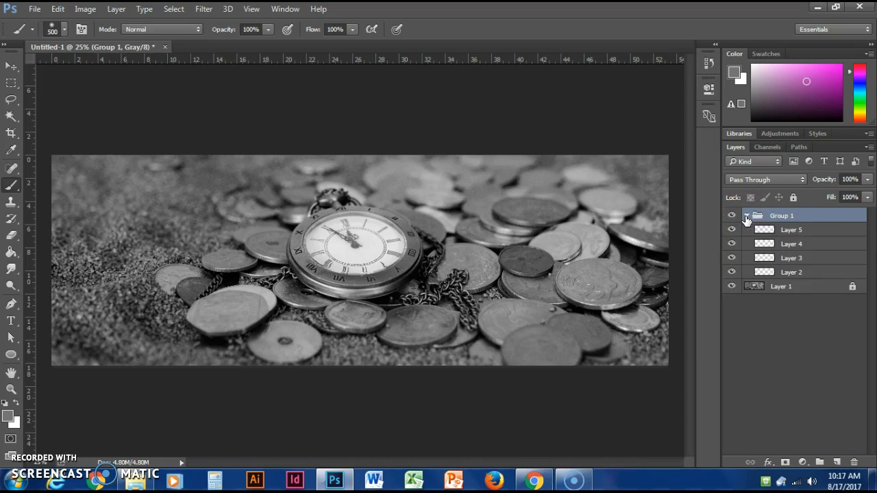
left_click(747, 217)
left_click_drag(770, 239, 790, 356)
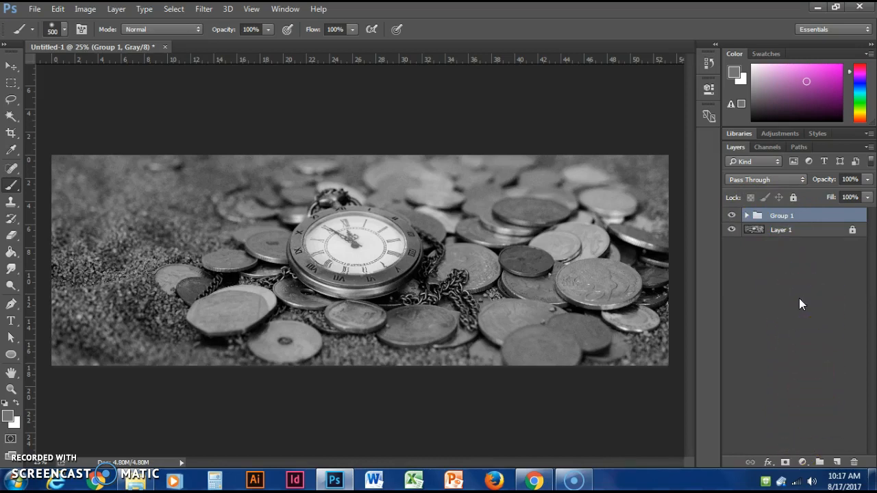
- Colour-label the grouped layers: Layer 5 red, Layer 4 blue, Layer 3 yellow and Layer 2 green
left_click(747, 216)
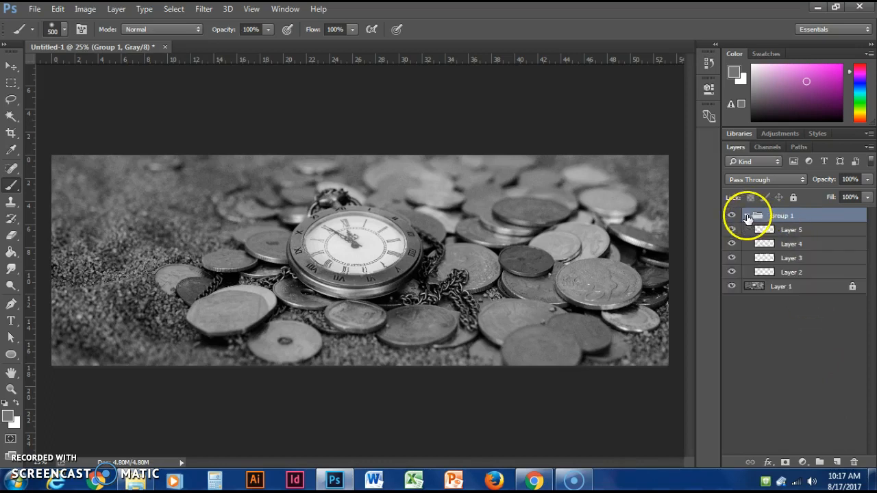
right_click(821, 233)
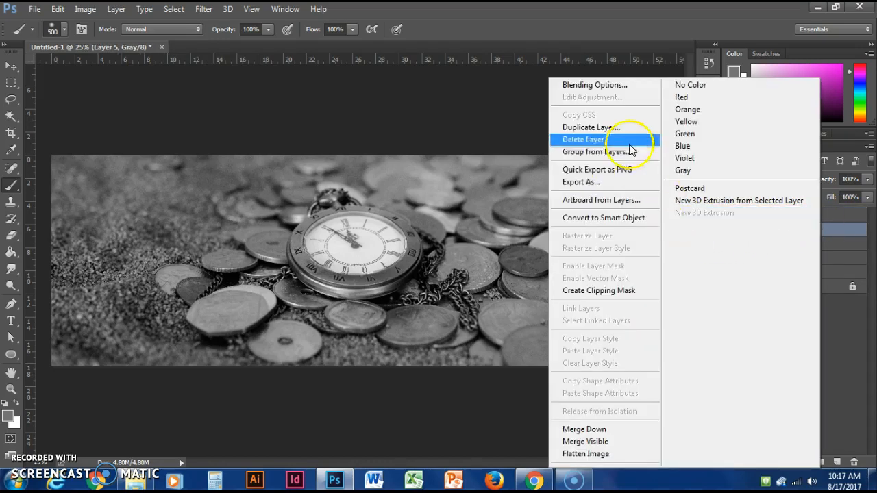
left_click(701, 100)
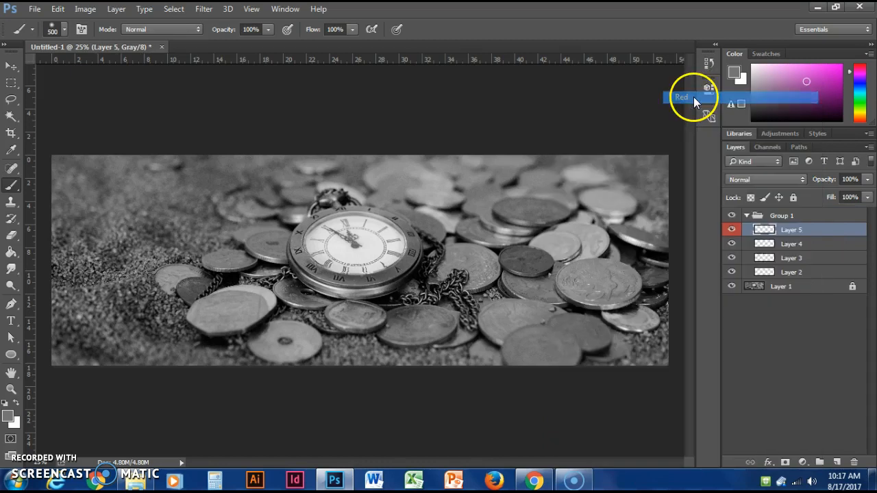
right_click(817, 246)
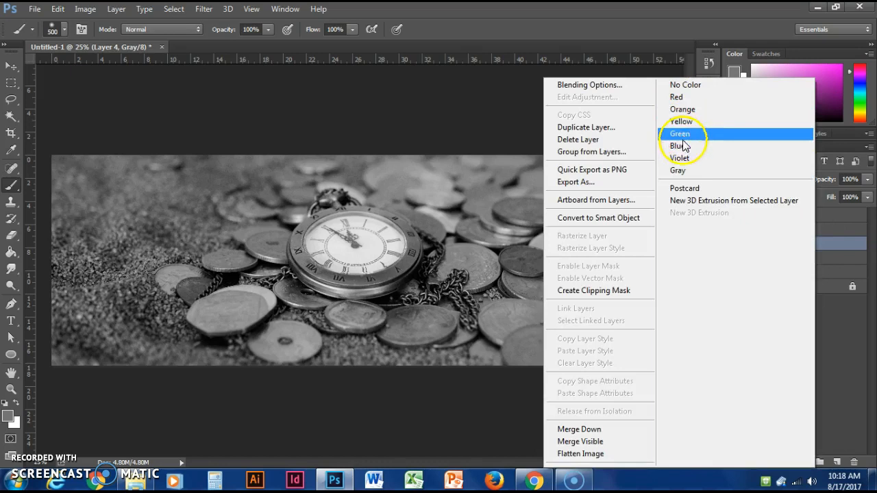
left_click(679, 144)
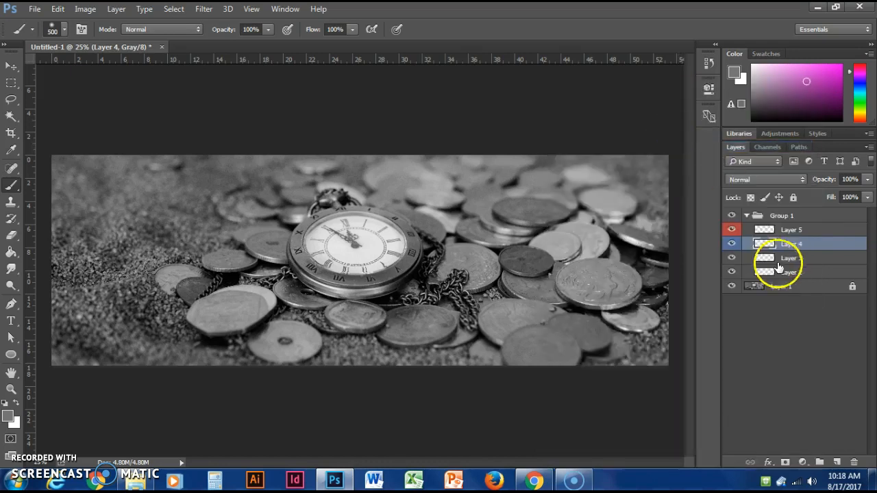
right_click(802, 256)
left_click(672, 122)
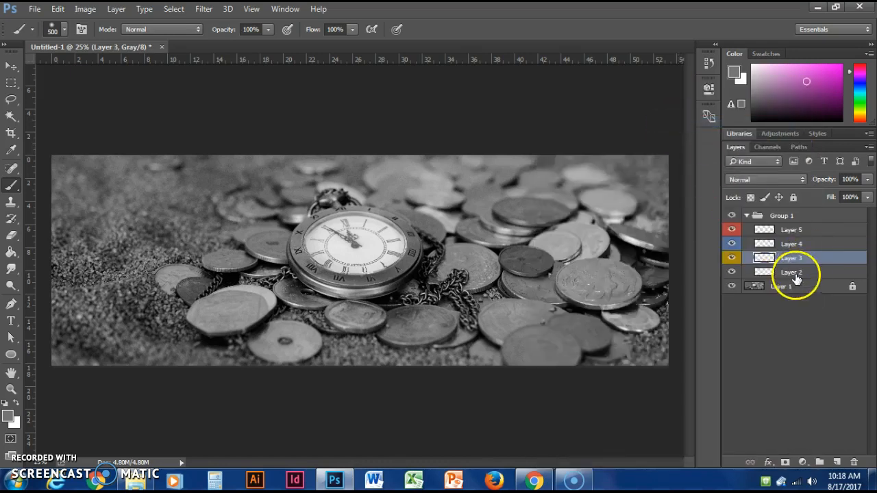
right_click(802, 271)
left_click(666, 134)
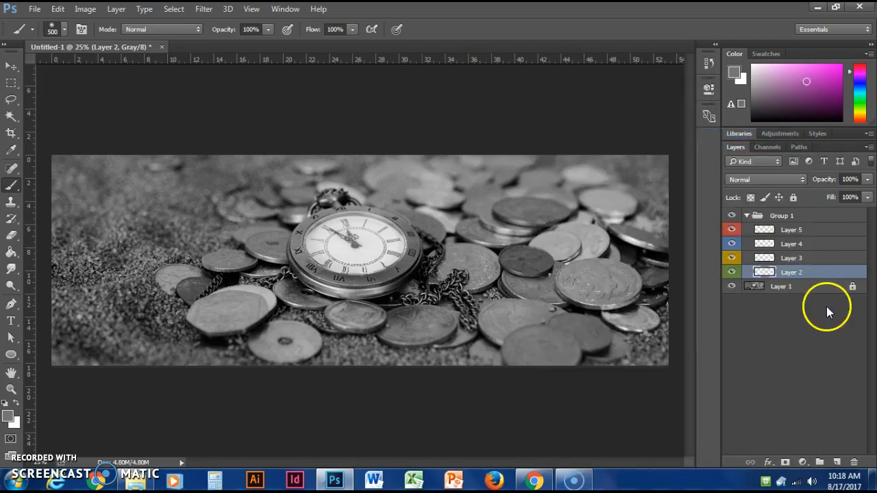
- Give the whole layer group, Group 1, a yellow colour label
left_click(812, 233)
left_click(809, 216)
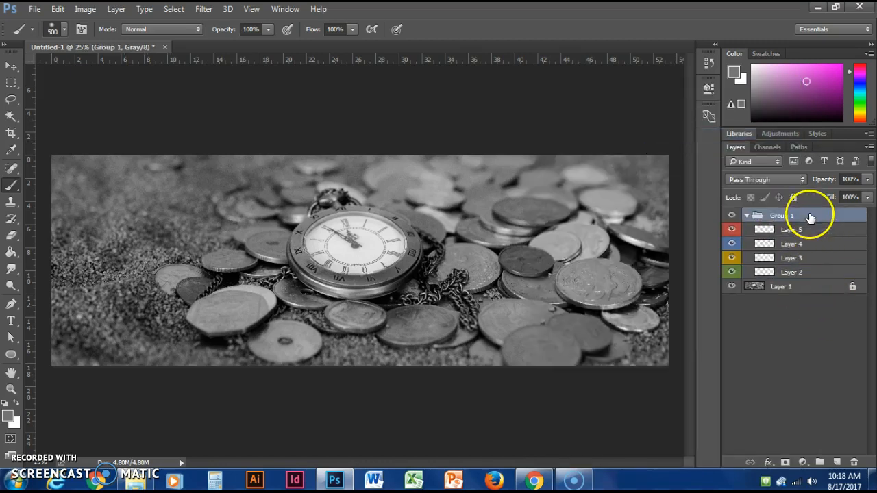
right_click(806, 214)
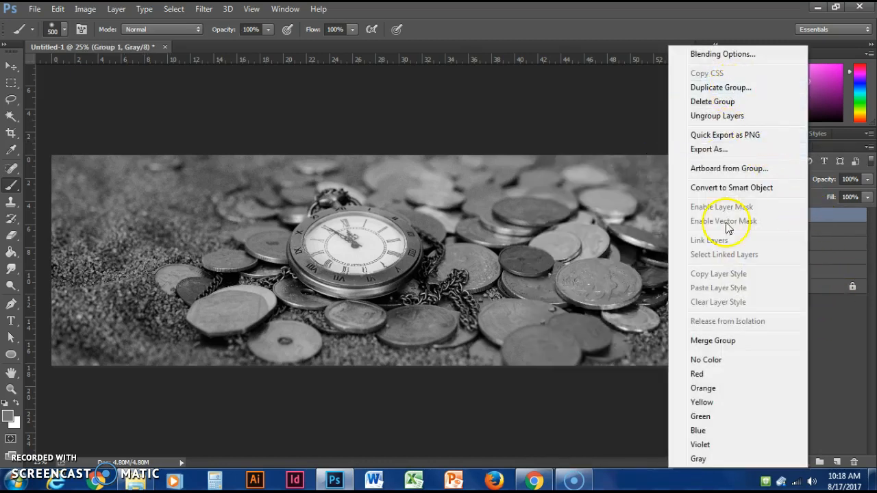
left_click(708, 403)
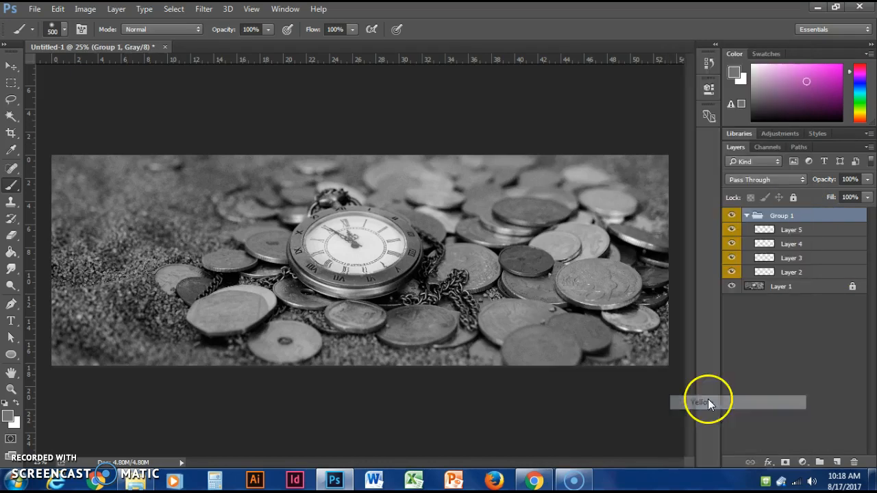
- Expand and collapse Group 1 to check the colour labels on the group and its layers
left_click(747, 215)
left_click(747, 215)
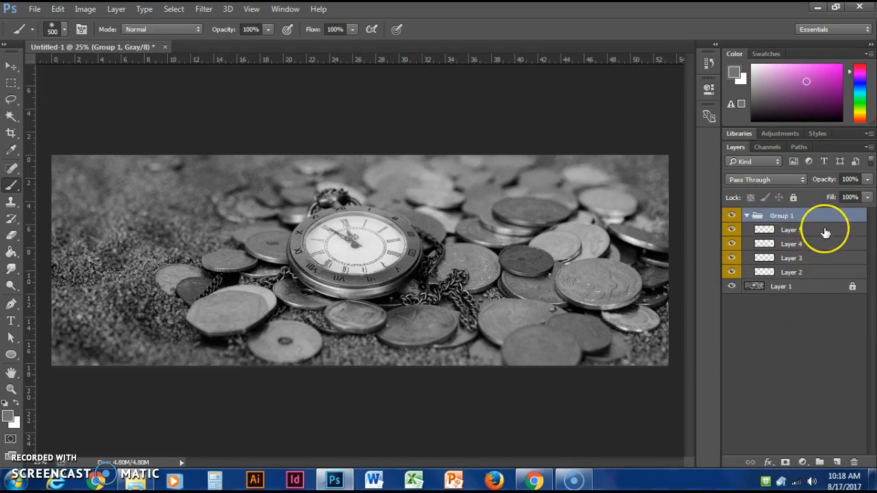
left_click(825, 232)
left_click(758, 215)
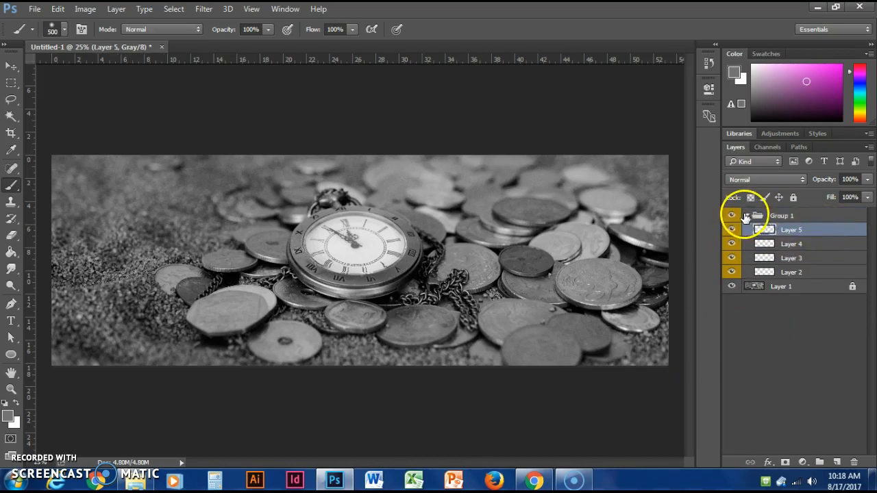
left_click(747, 216)
left_click(747, 217)
left_click(772, 323)
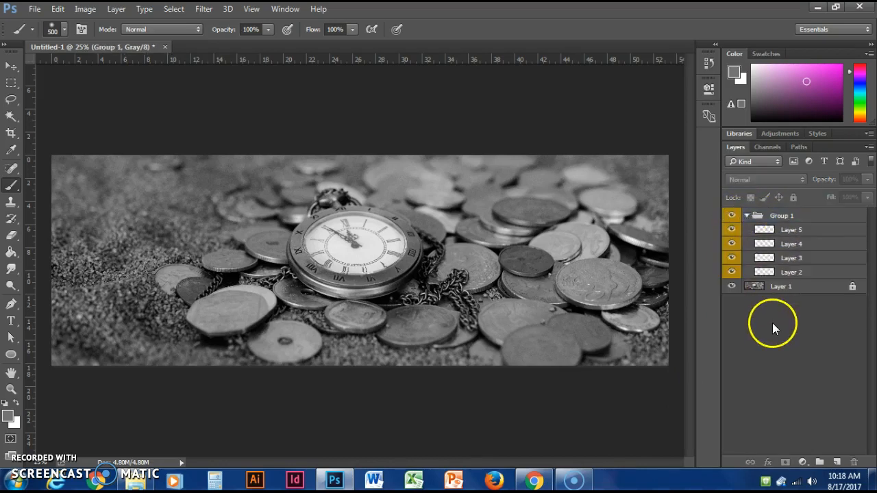
left_click(747, 217)
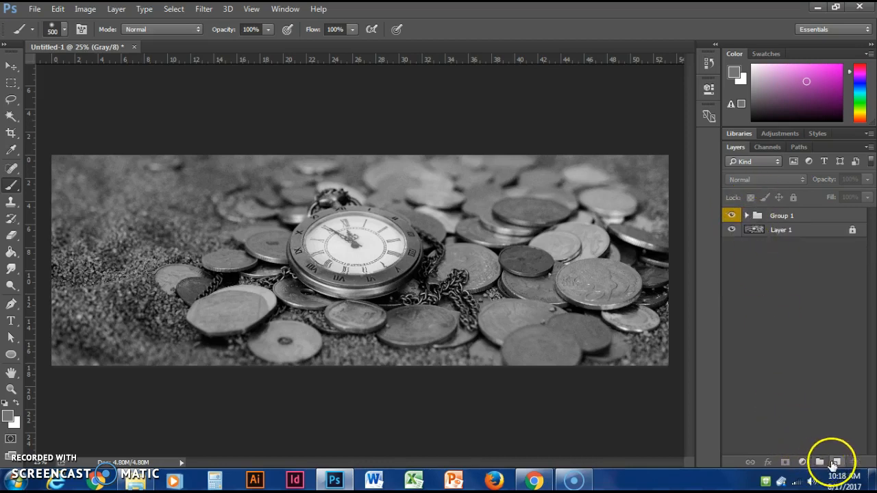
- Delete Group 1 together with the four blank layers inside it
left_click(747, 216)
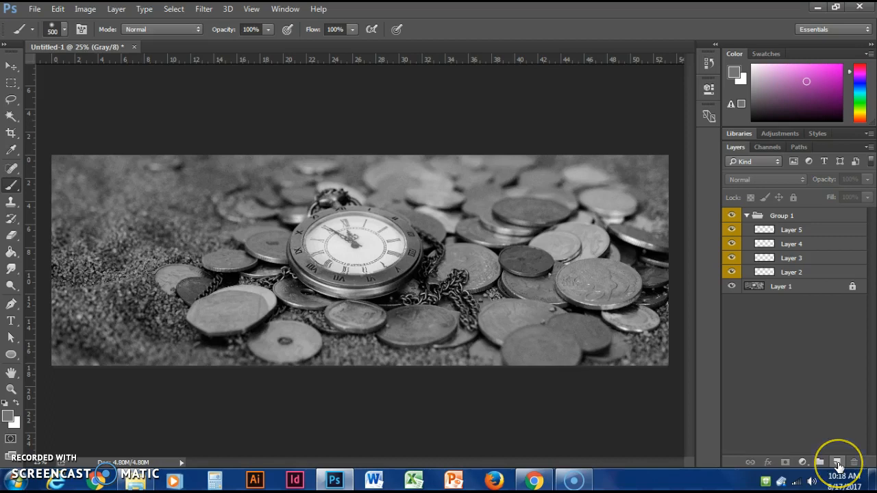
left_click(812, 216)
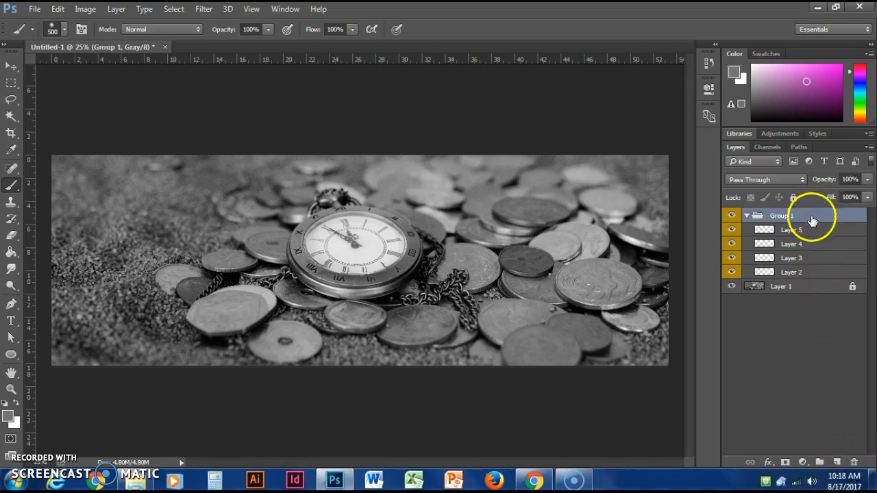
key("Delete")
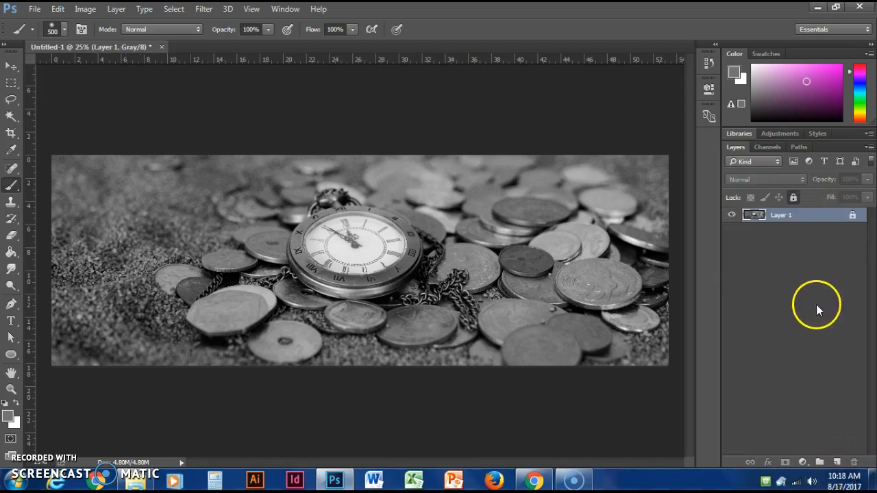
- Add one blank layer above the photo, and try to paint with the brush on the locked photo layer
left_click(837, 463)
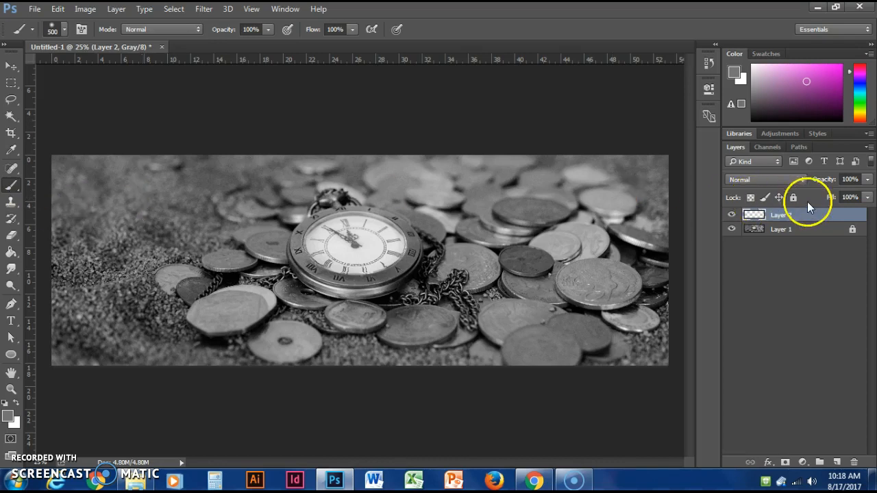
left_click(827, 233)
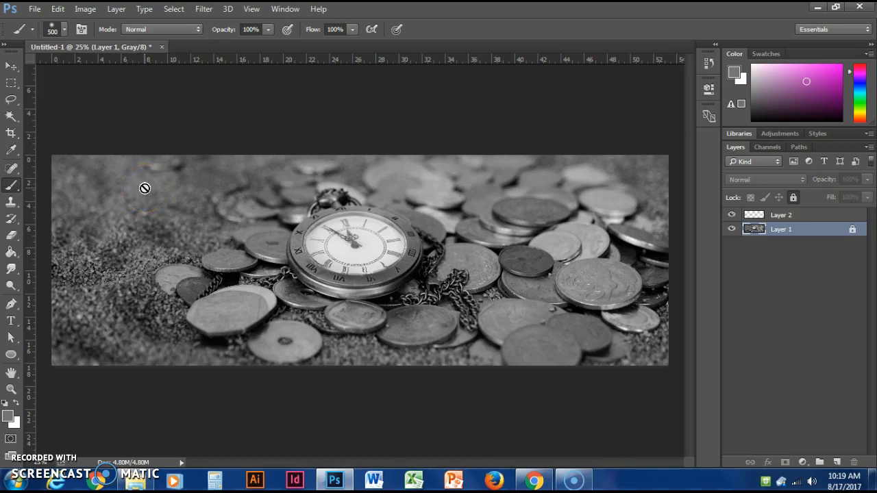
left_click(152, 217)
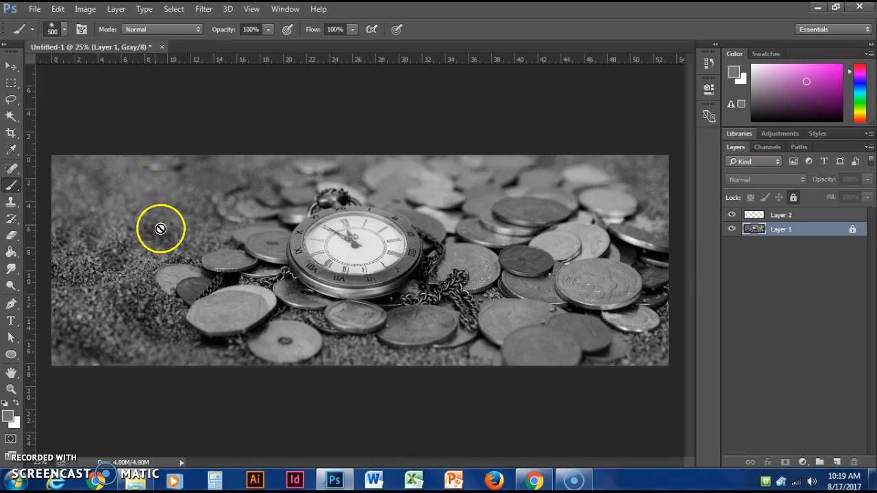
- Make the blank Layer 2 active for painting and enlarge the brush to 800 pixels
left_click(820, 217)
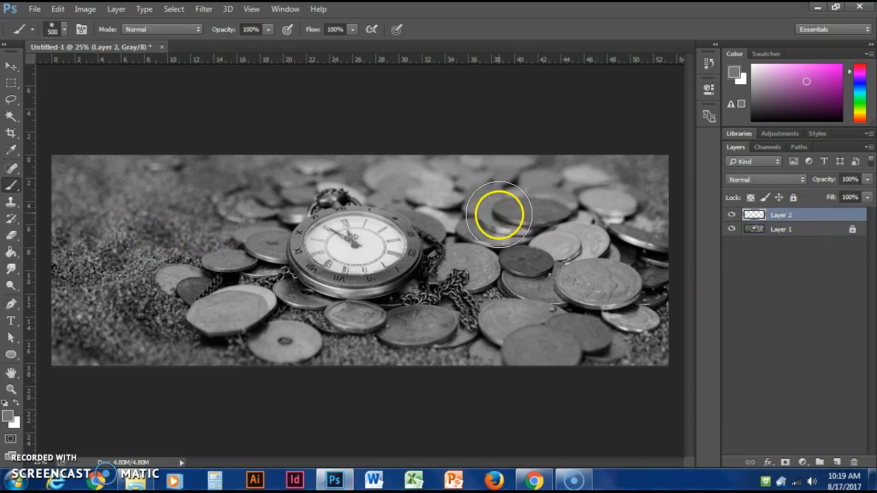
key("bracketright")
key("bracketright")
key("bracketright")
key("bracketleft")
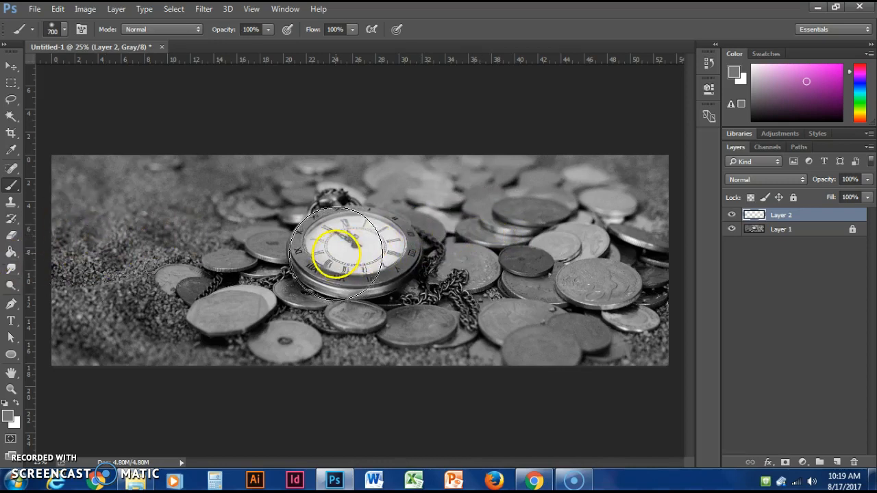
key("bracketright")
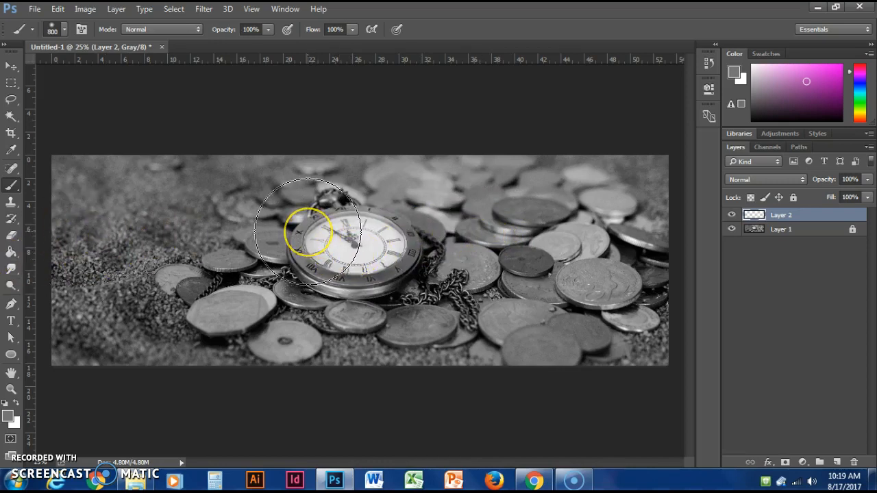
- Try brush sizes up to 2400 pixels over the photo, and return the brush to 800 pixels
left_click(64, 29)
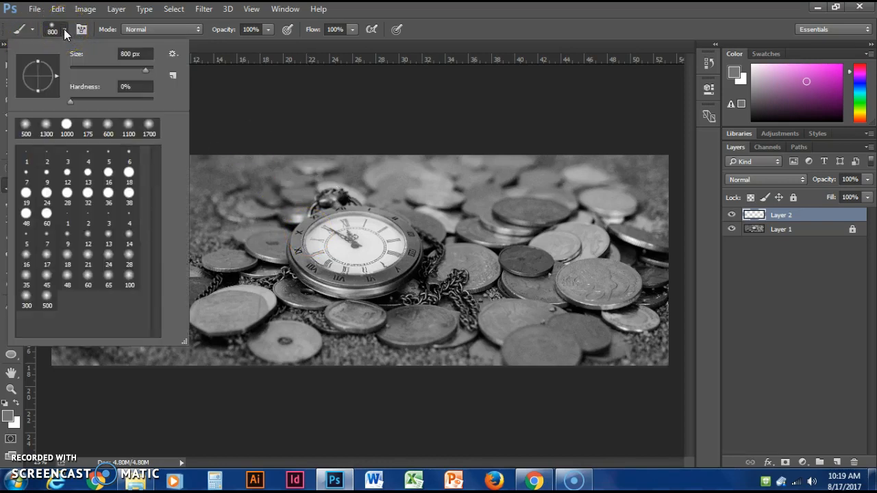
left_click(64, 29)
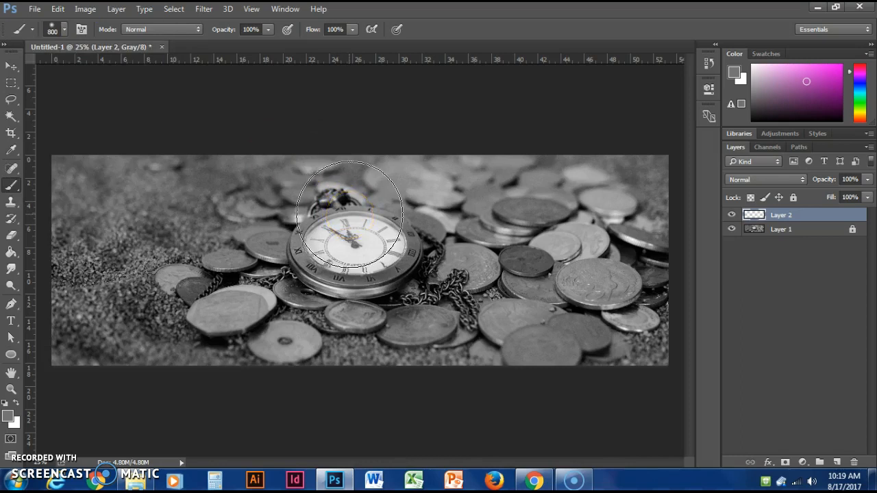
key("bracketright")
key("bracketright")
key("bracketright")
key("bracketright")
key("bracketright")
key("bracketright")
key("bracketright")
key("bracketright")
key("bracketright")
key("bracketright")
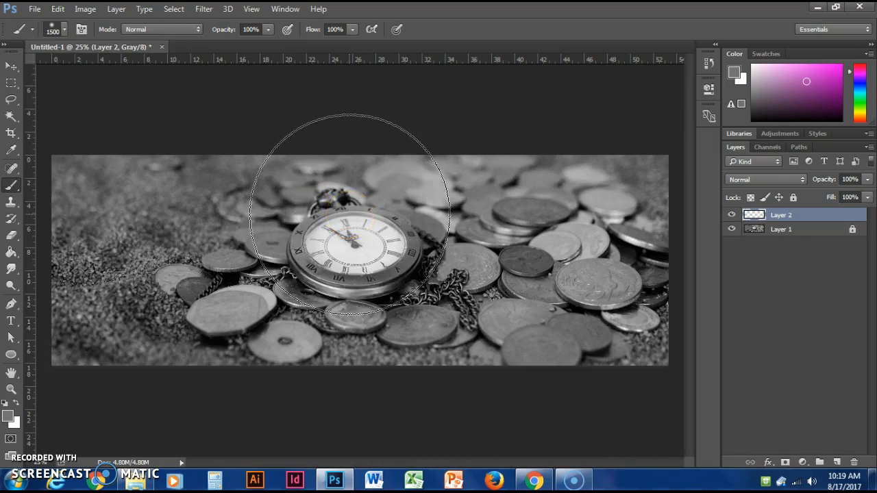
key("bracketright")
key("bracketright")
key("bracketright")
key("bracketright")
key("bracketright")
key("bracketright")
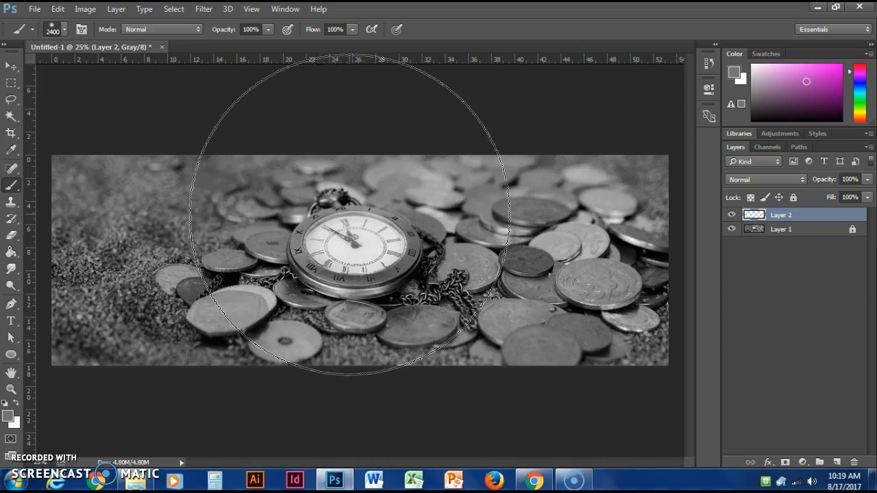
key("bracketleft")
key("bracketleft")
key("bracketleft")
key("bracketleft")
key("bracketleft")
key("bracketleft")
key("bracketleft")
key("bracketleft")
key("bracketleft")
key("bracketleft")
key("bracketleft")
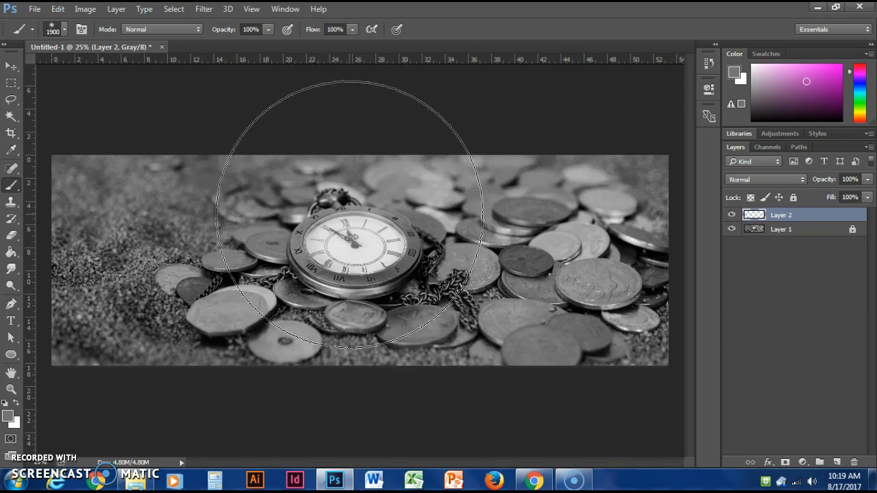
key("bracketleft")
key("bracketleft")
key("bracketleft")
key("bracketleft")
key("bracketleft")
key("bracketleft")
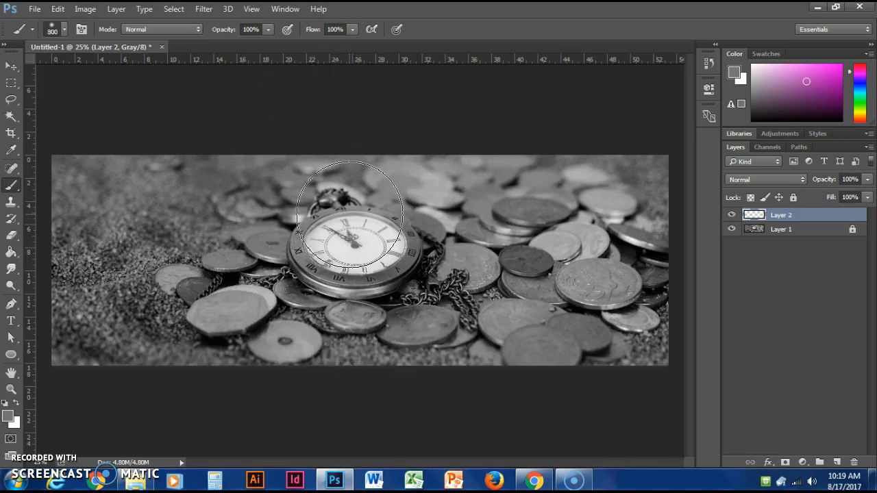
key("bracketright")
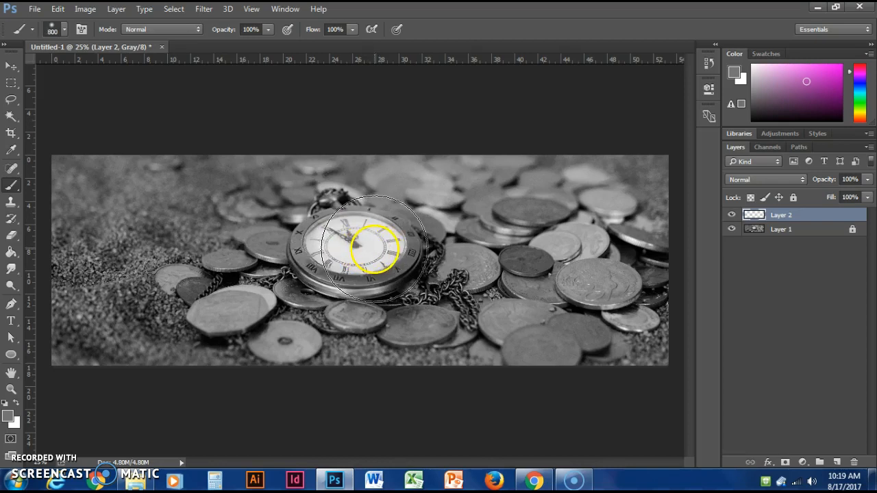
- Paint grey over the pocket watch on Layer 2 with the 800-pixel brush, and pick a darker foreground colour
mouse_move(374, 248)
left_mouse_down()
mouse_move(331, 251)
mouse_move(366, 249)
mouse_move(372, 233)
left_mouse_up()
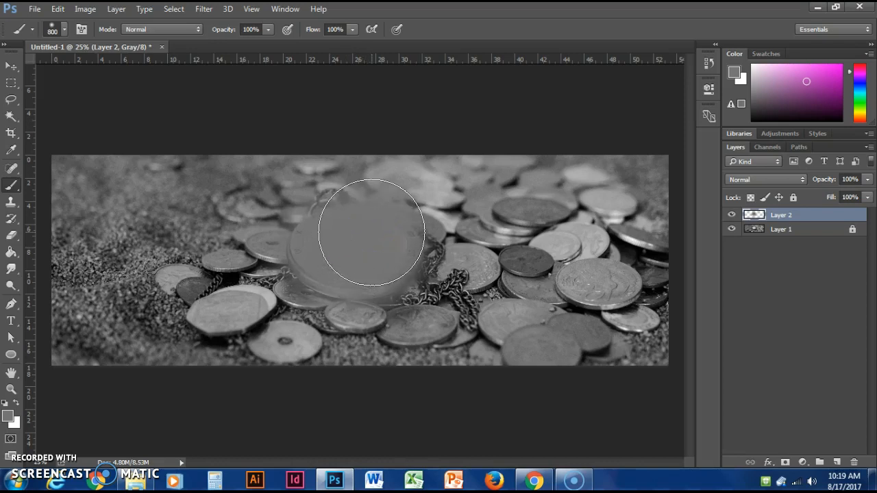
left_click(809, 85)
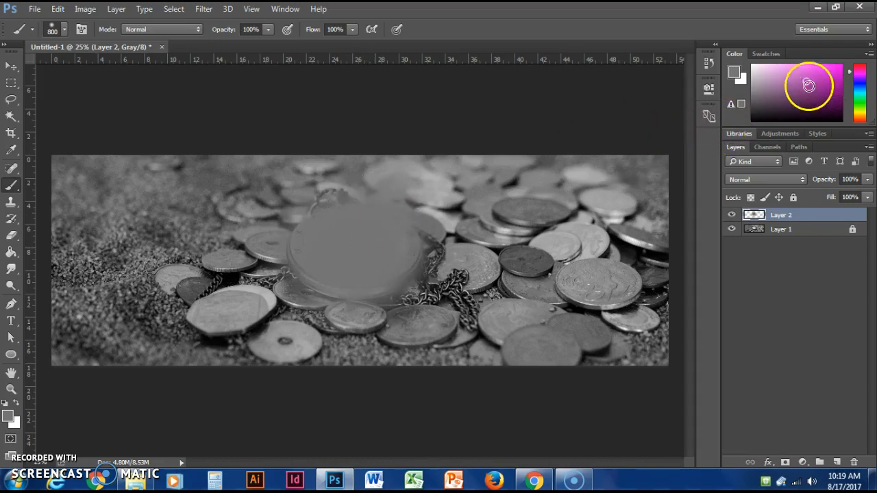
left_click_drag(839, 76, 836, 99)
left_click(806, 88)
left_click(824, 102)
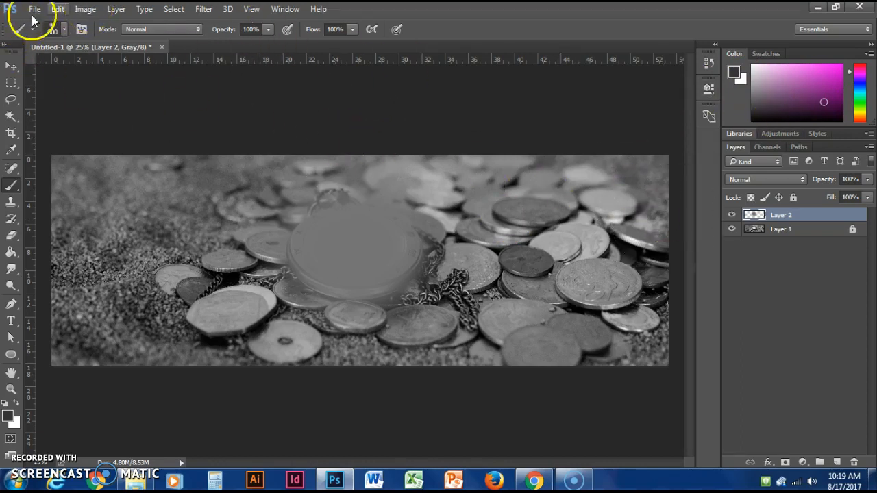
- Convert the image mode from Grayscale to RGB Color without merging the layers
left_click(79, 10)
mouse_move(57, 9)
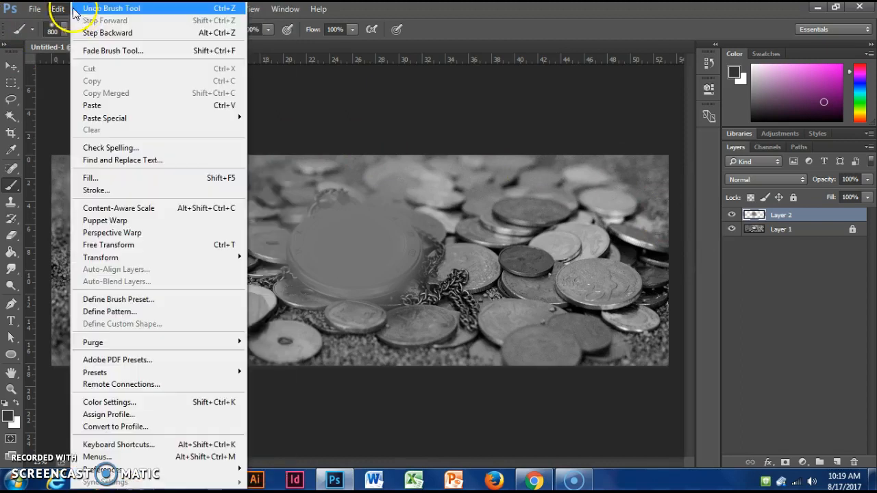
left_click(381, 25)
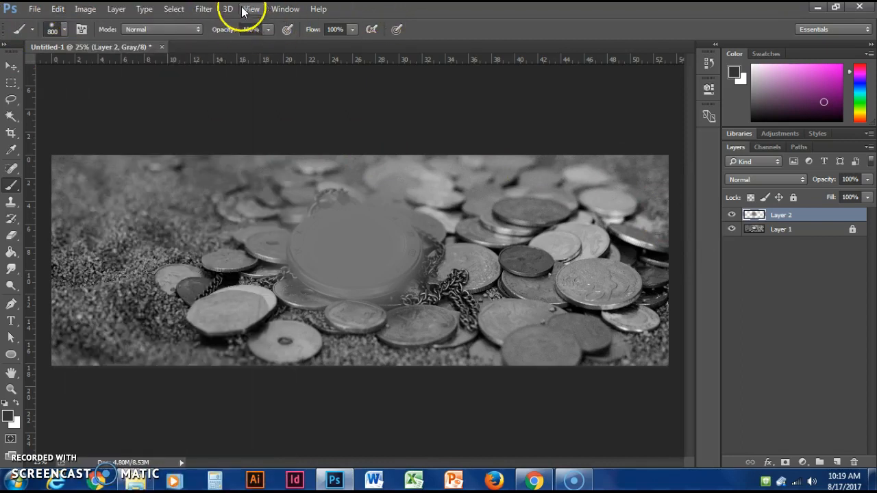
left_click(85, 9)
mouse_move(93, 24)
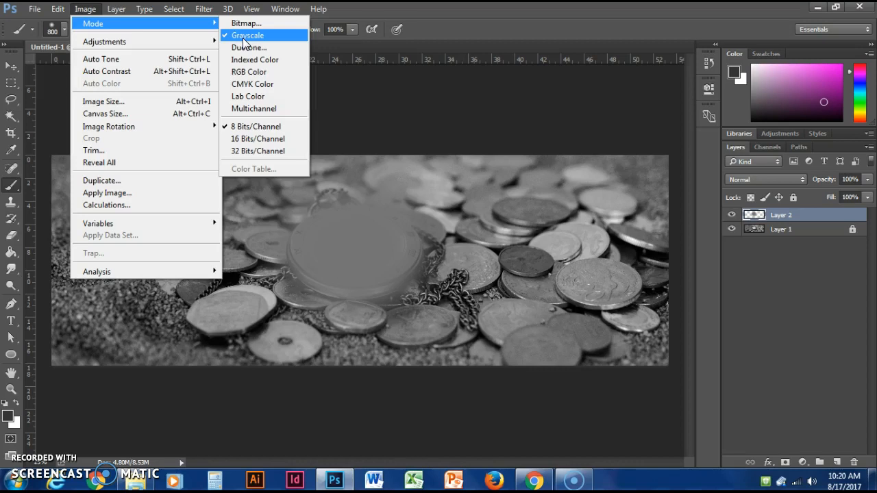
left_click(252, 72)
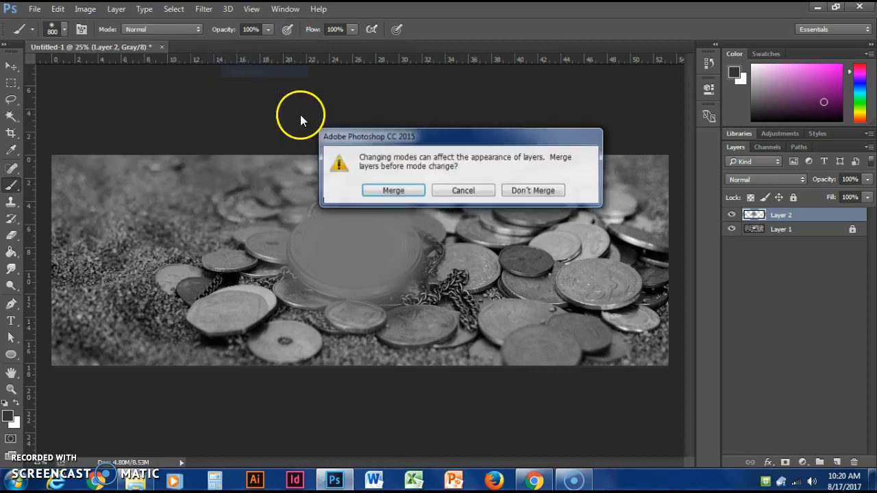
left_click(533, 195)
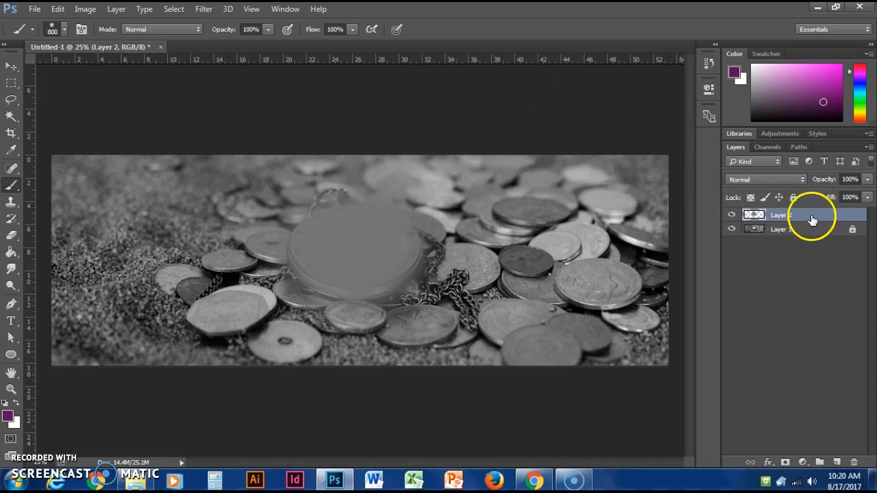
- Delete the grey-painted Layer 2 and add a new blank layer above the locked photo
left_click(853, 463)
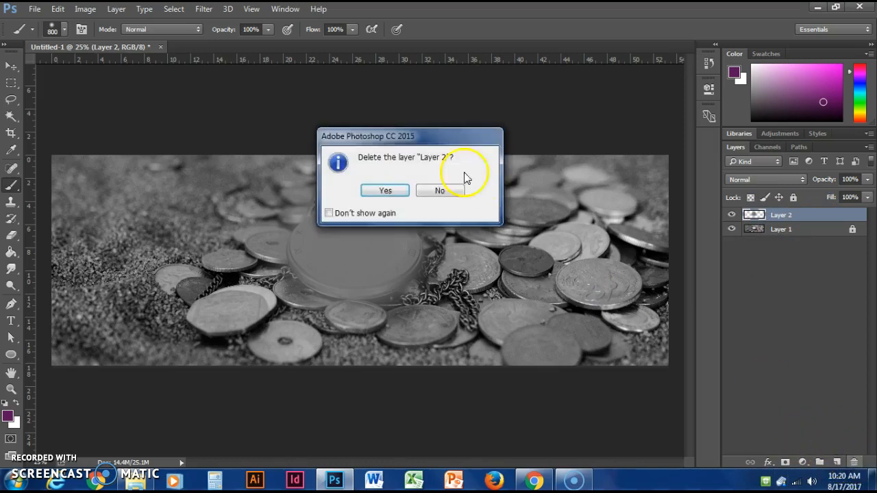
left_click(385, 190)
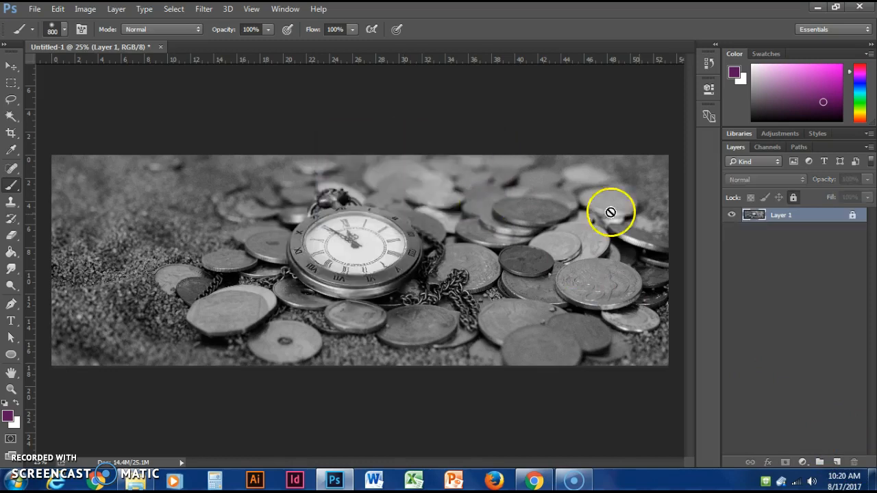
left_click(837, 464)
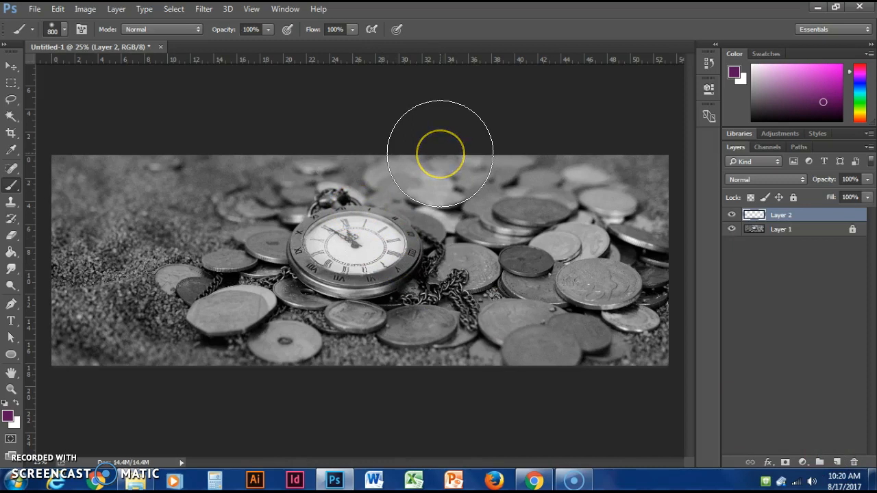
- Paint the pocket watch bright magenta-purple on the blank Layer 2 with a 700-pixel brush
key("[")
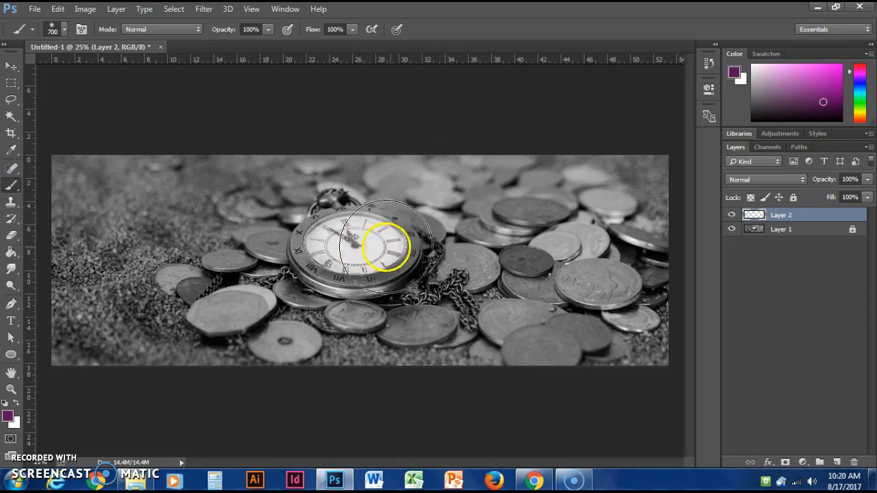
left_click(860, 82)
left_click_drag(860, 84, 858, 74)
left_click(827, 69)
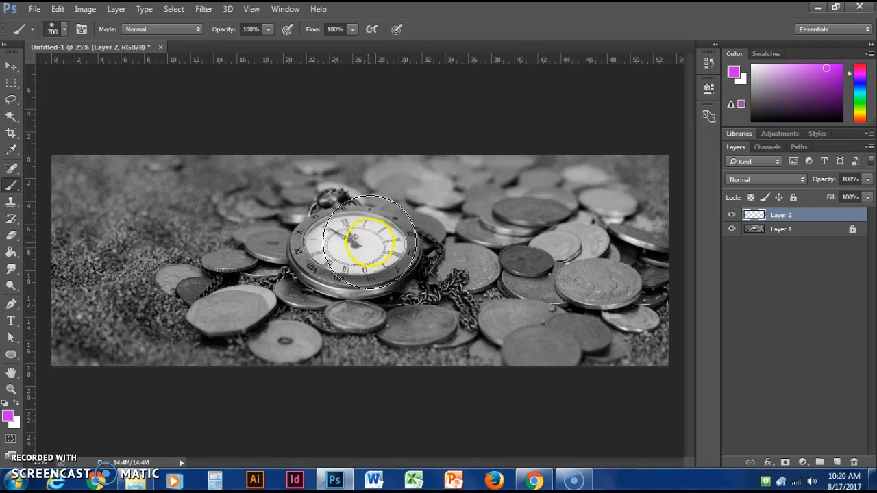
mouse_move(363, 250)
left_mouse_down()
mouse_move(376, 249)
mouse_move(325, 250)
mouse_move(394, 250)
left_mouse_up()
- Reduce the brush to 250 pixels and paint the large coin right of the chain and the many-sided coin at the lower left
key("bracketleft")
key("bracketleft")
key("bracketleft")
key("bracketleft")
key("bracketleft")
mouse_move(613, 284)
left_mouse_down()
mouse_move(572, 279)
mouse_move(611, 279)
left_mouse_up()
mouse_move(240, 304)
left_mouse_down()
mouse_move(201, 328)
mouse_move(233, 309)
left_mouse_up()
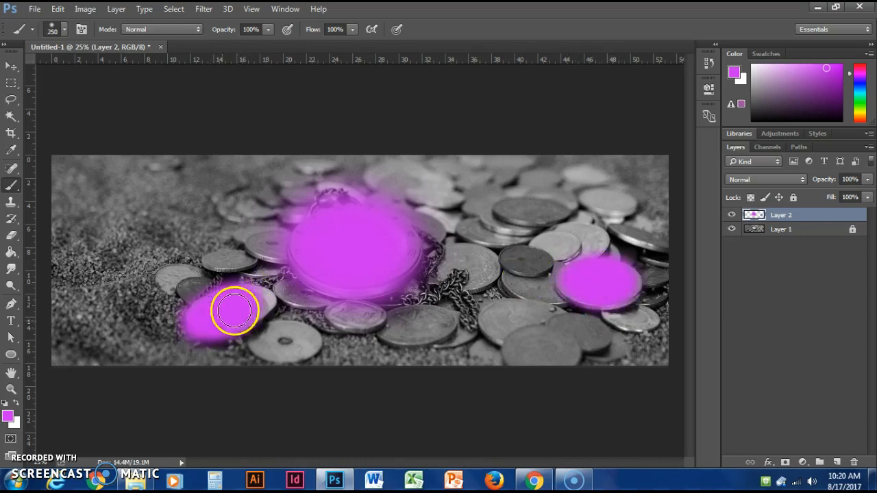
- Paint the dark upper-right coin and the overlapping lower-right coins magenta-purple, and fill out the edges of the coins and watch already painted
left_click(517, 210)
mouse_move(517, 210)
left_mouse_down()
mouse_move(503, 206)
mouse_move(548, 215)
mouse_move(534, 209)
left_mouse_up()
mouse_move(507, 319)
left_mouse_down()
mouse_move(592, 332)
mouse_move(576, 330)
mouse_move(545, 351)
mouse_move(522, 339)
mouse_move(526, 350)
mouse_move(520, 325)
mouse_move(494, 320)
mouse_move(510, 336)
mouse_move(515, 315)
left_mouse_up()
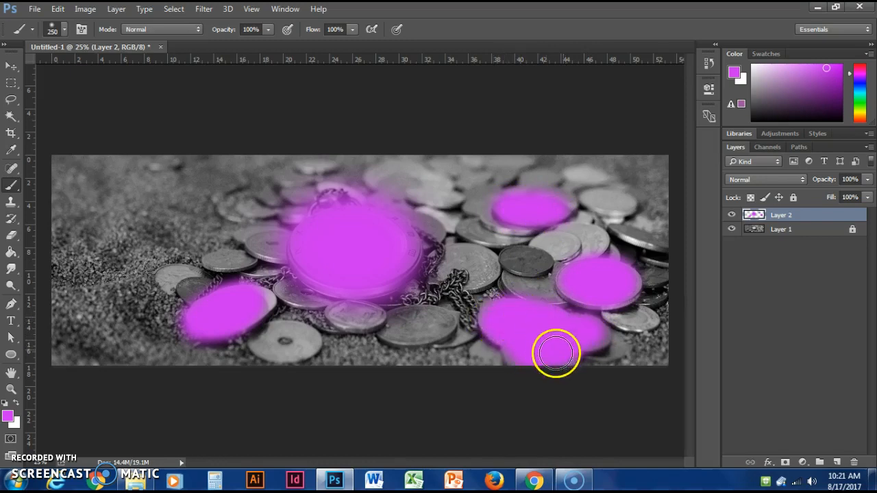
left_click_drag(626, 282, 593, 280)
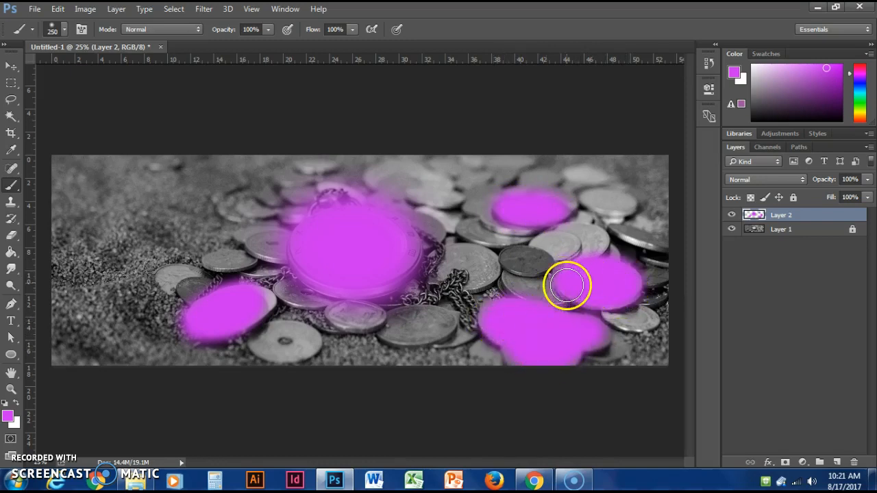
left_click_drag(261, 301, 263, 302)
mouse_move(376, 243)
left_mouse_down()
mouse_move(376, 286)
mouse_move(404, 257)
left_mouse_up()
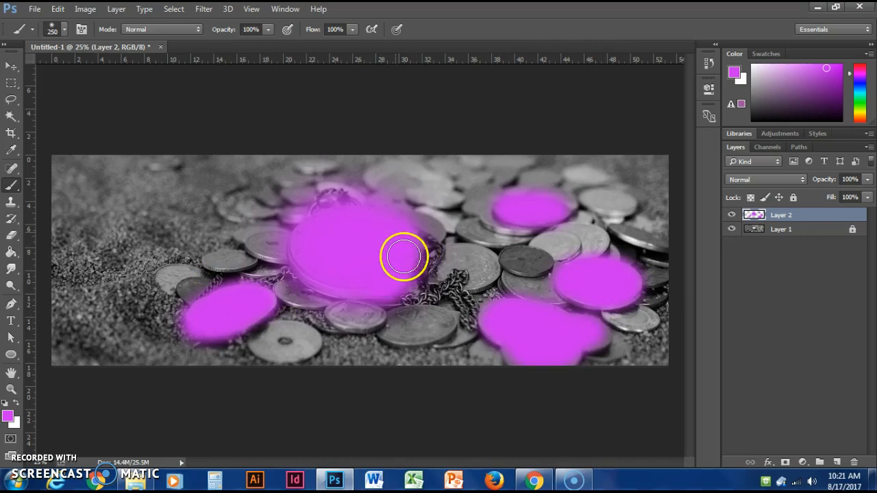
- Browse the blend modes for Layer 2 and set it to Darken
left_click(767, 179)
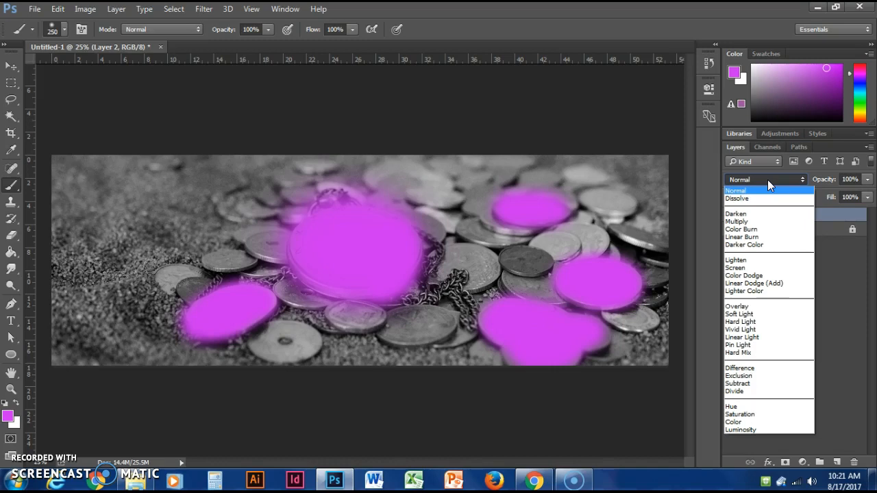
key("Down")
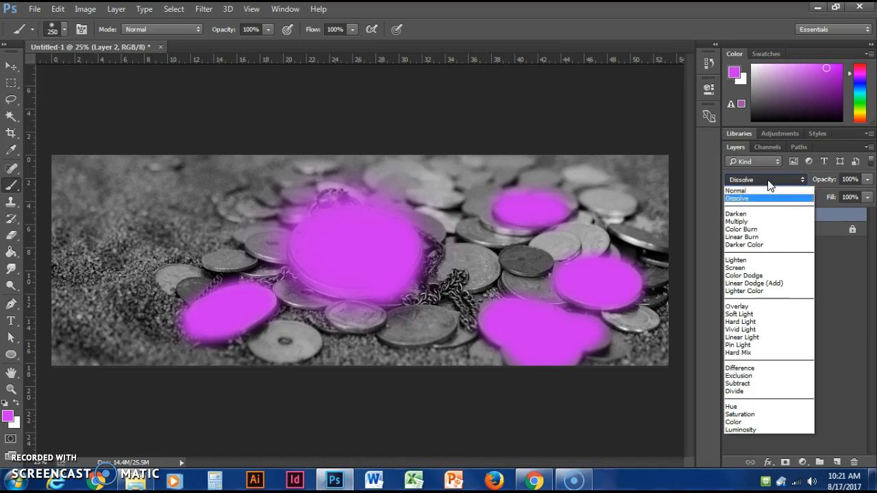
key("Down")
key("Down")
key("Down")
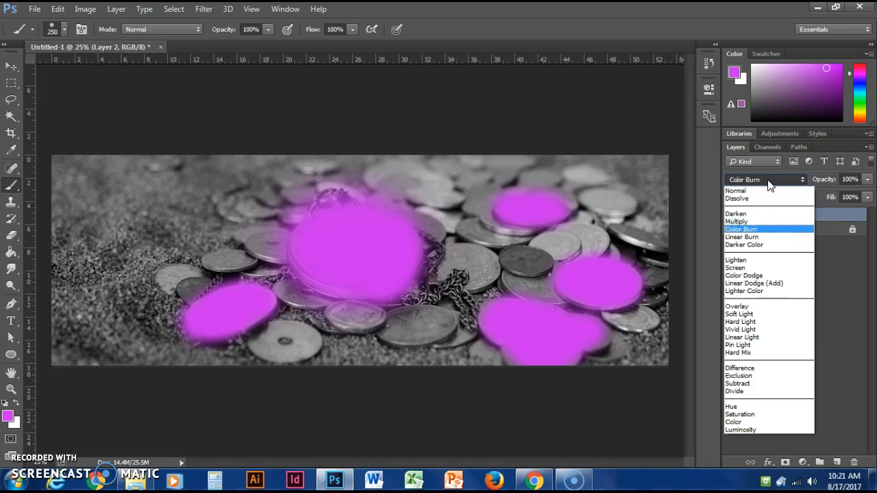
key("Down")
key("Down")
key("Down")
key("Down")
key("Down")
key("Down")
key("Down")
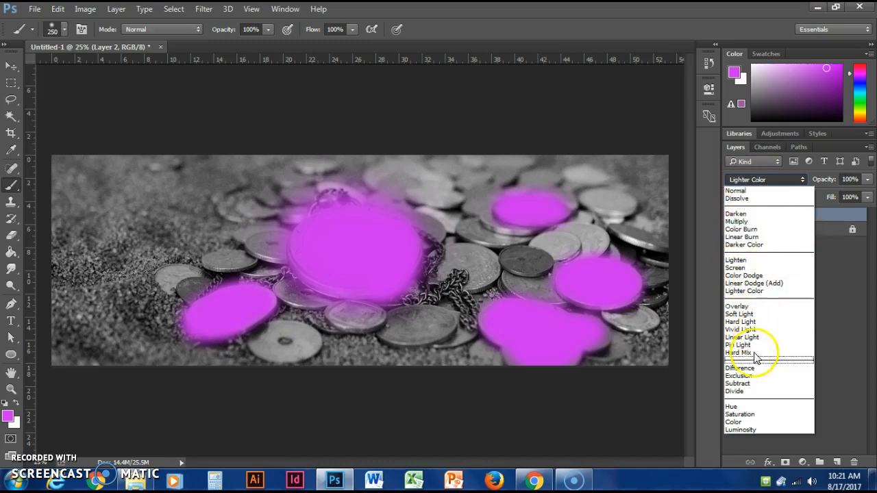
left_click(736, 213)
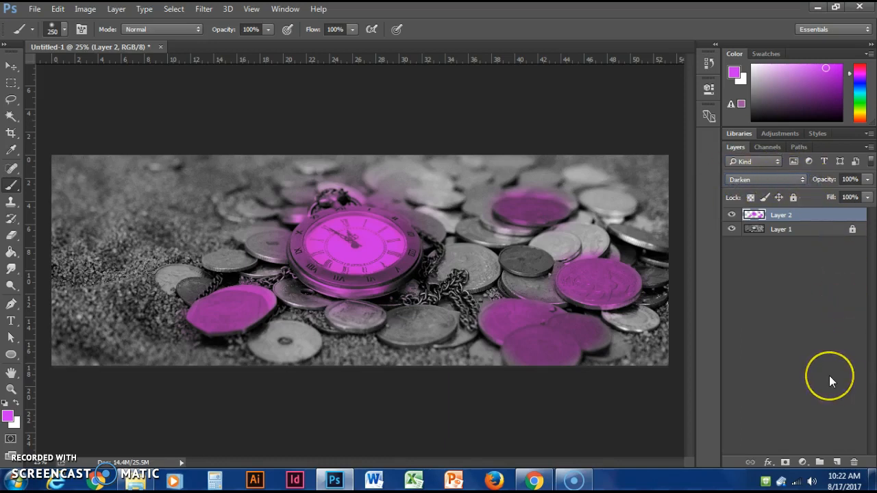
- Preview Layer 2 in successive blend modes from Multiply through Darker Color and Color Dodge to Soft Light
key("Down")
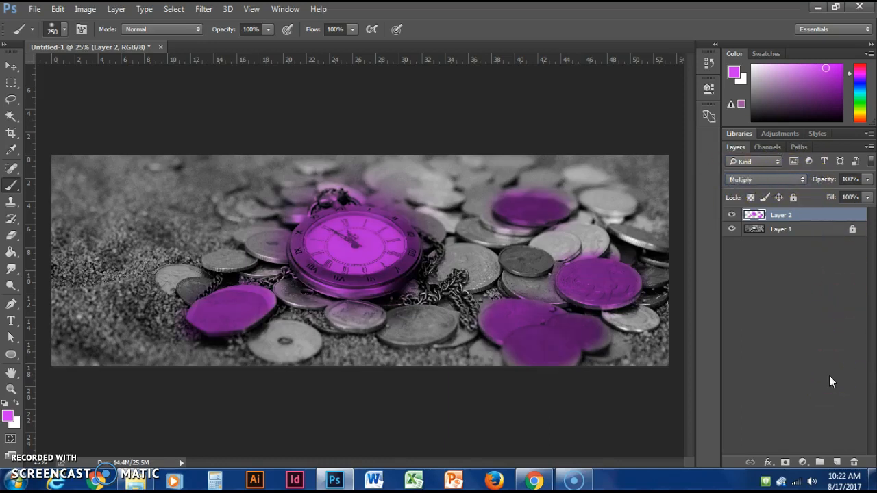
key("Down")
key("Down")
key("Down")
key("Down")
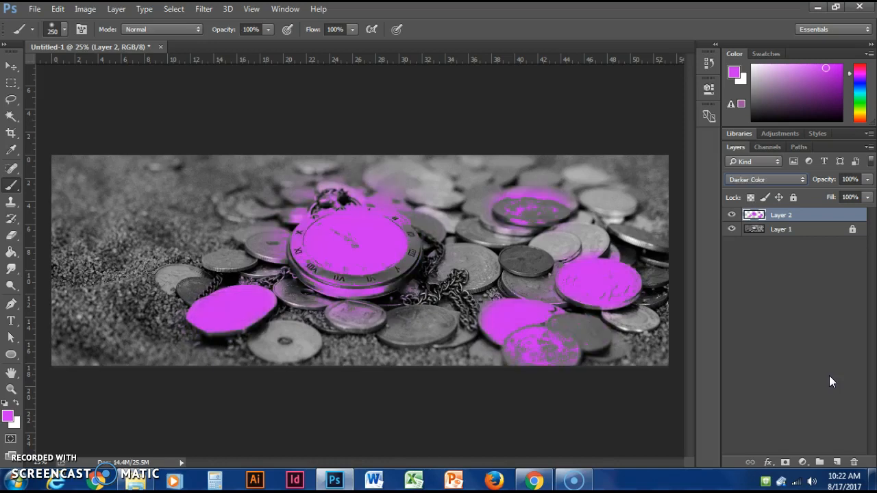
key("Down")
key("Down")
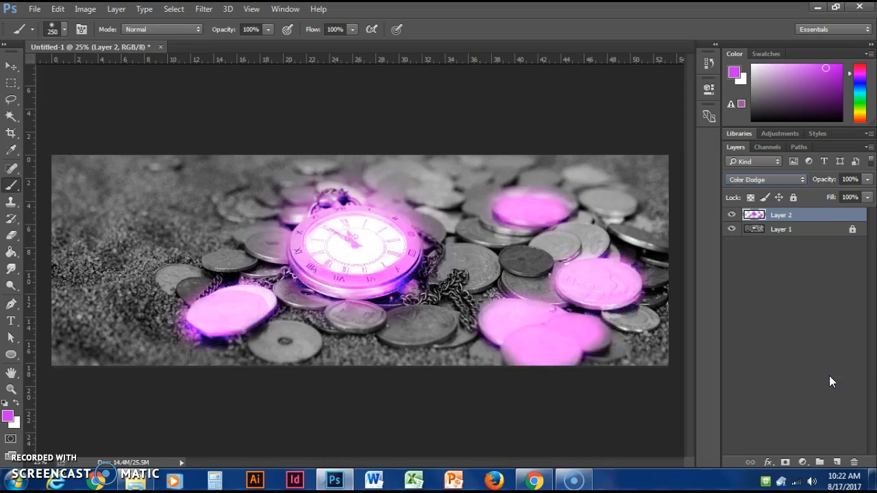
key("Down")
key("Down")
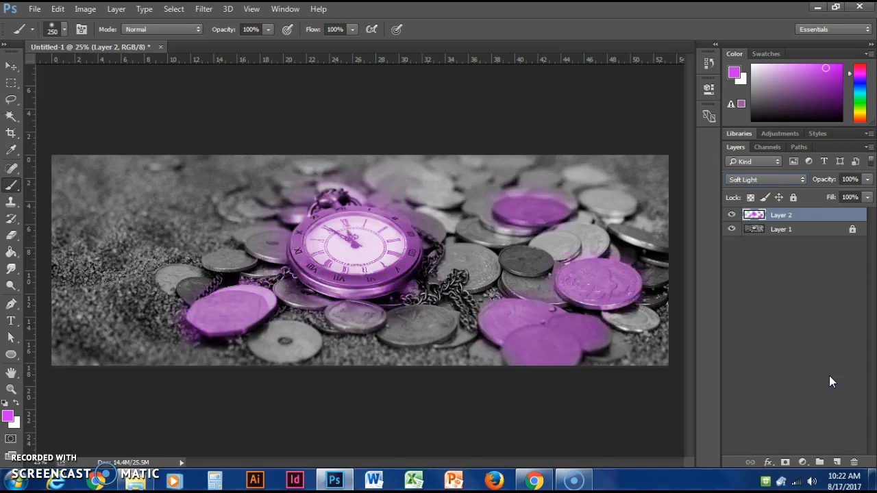
- Preview Layer 2 in the blend modes after Soft Light, through Linear Light, Exclusion and Subtract to Luminosity
key("Down")
key("Down")
key("Down")
key("Down")
key("Down")
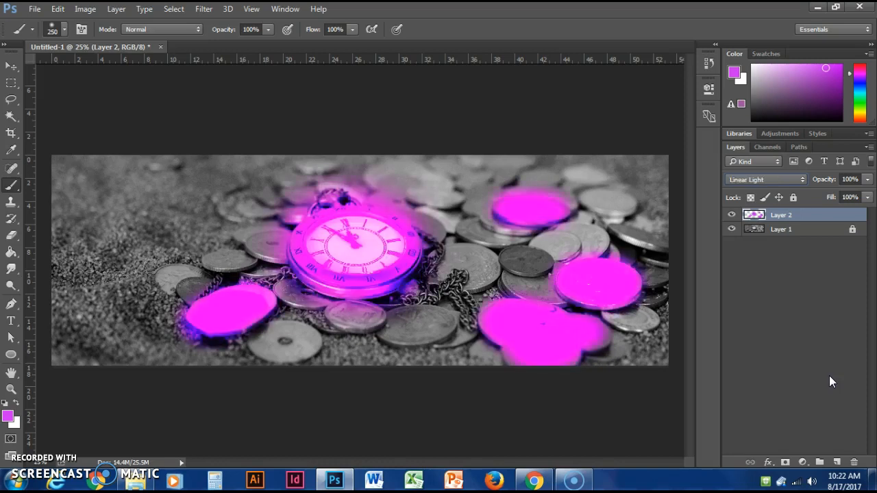
key("Down")
key("Down")
key("Down")
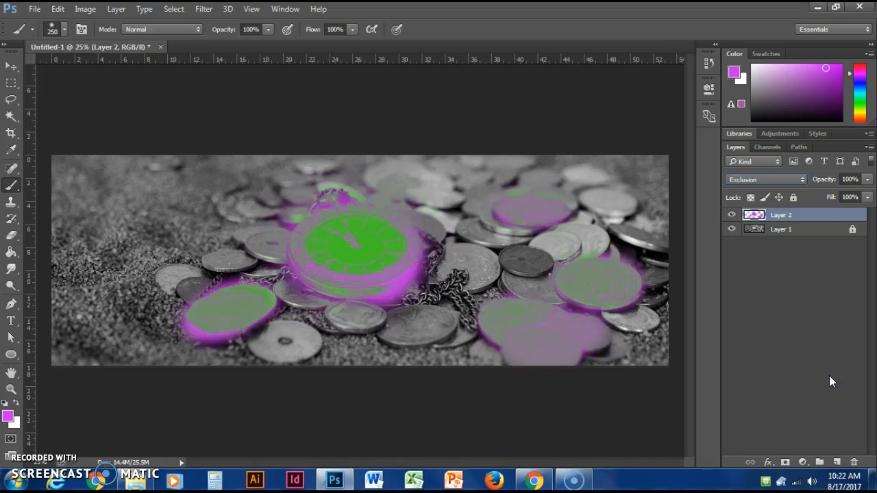
key("Up")
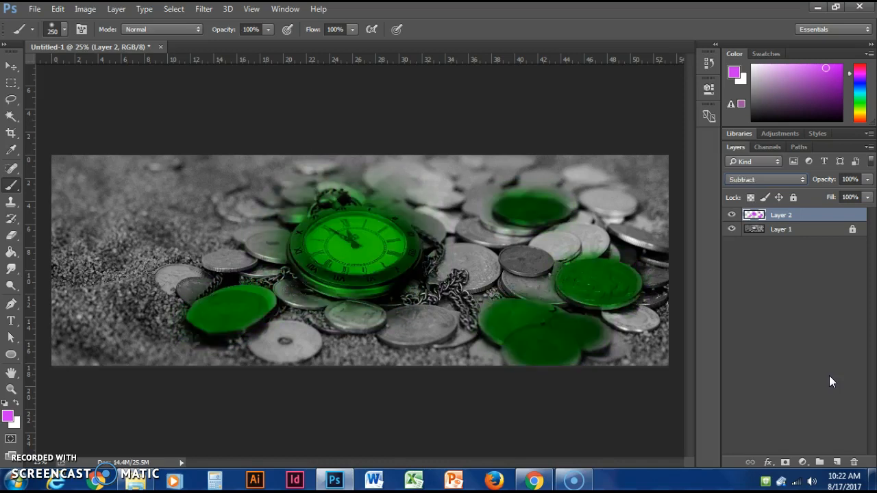
key("Down")
key("Down")
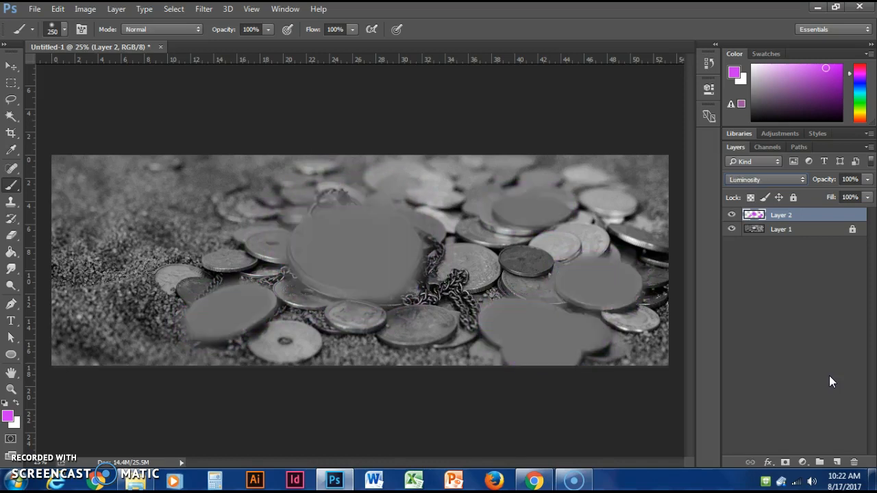
- Go back through Layer 2's blend modes from Luminosity past Hard Light and Linear Burn, and set it to Multiply
key("Up")
key("Up")
key("Up")
key("Up")
key("Up")
key("Up")
key("Up")
key("Up")
key("Up")
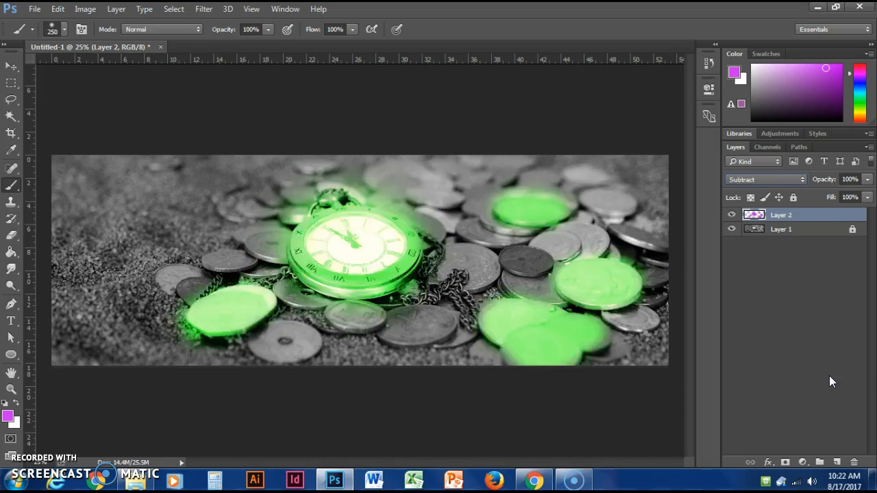
key("Up")
key("Up")
key("Up")
key("Up")
key("Up")
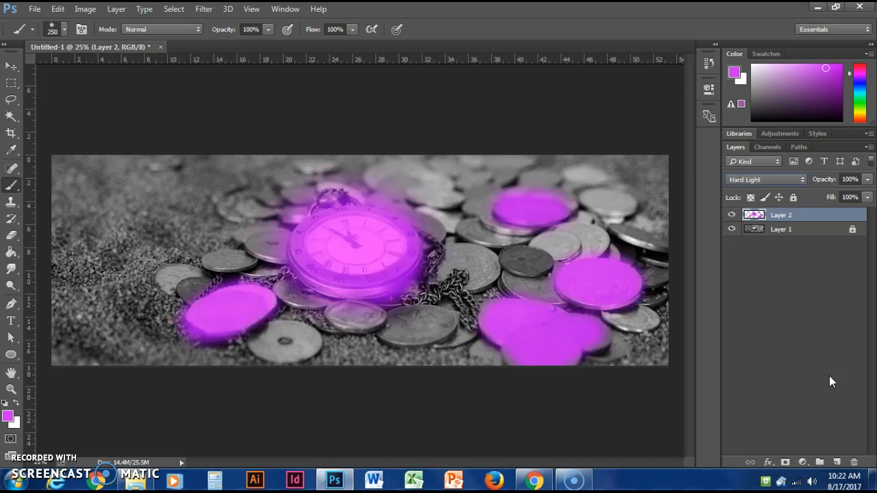
key("Up")
key("Up")
key("Up")
key("Up")
key("Up")
key("Up")
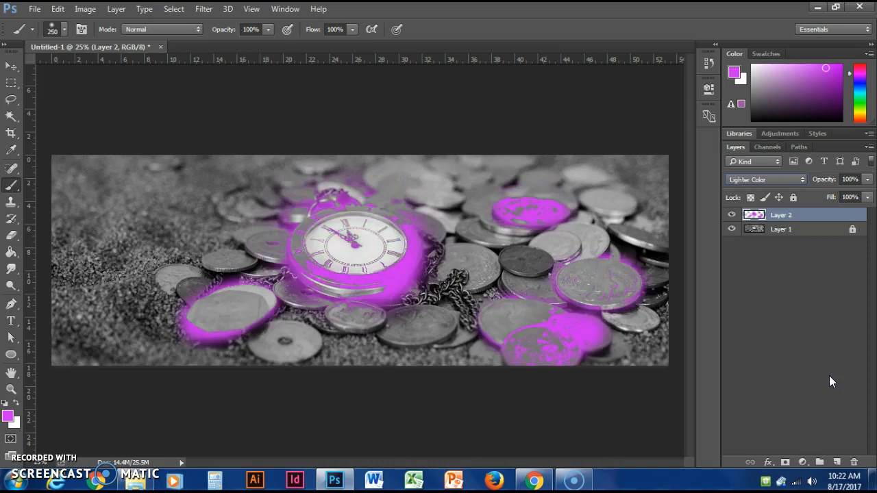
key("Up")
key("Up")
key("Up")
key("Up")
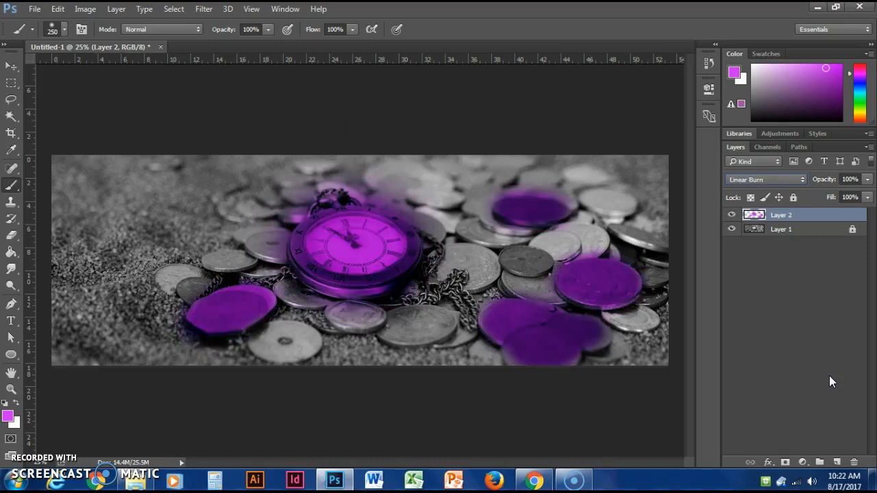
key("Down")
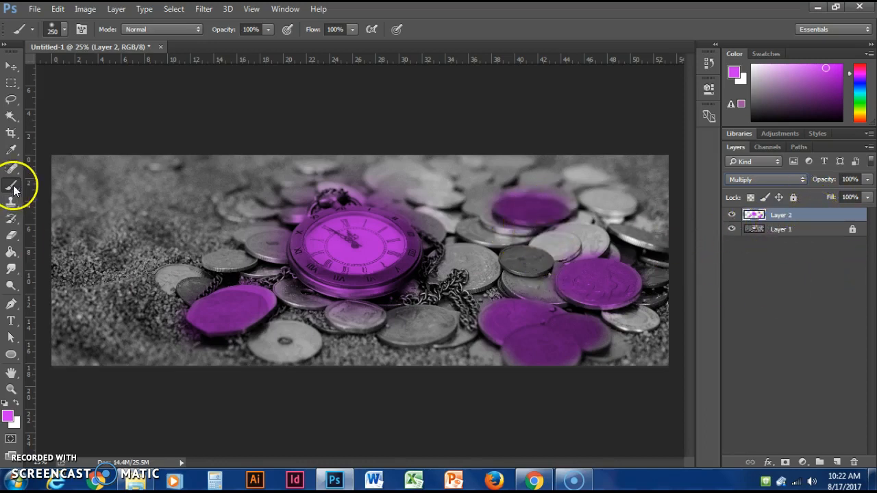
- Erase all the magenta-purple paint from Layer 2 with a large eraser
left_click(11, 237)
mouse_move(336, 246)
left_mouse_down()
mouse_move(555, 237)
mouse_move(595, 259)
mouse_move(601, 280)
mouse_move(579, 339)
mouse_move(225, 313)
mouse_move(323, 201)
mouse_move(434, 274)
mouse_move(607, 241)
left_mouse_up()
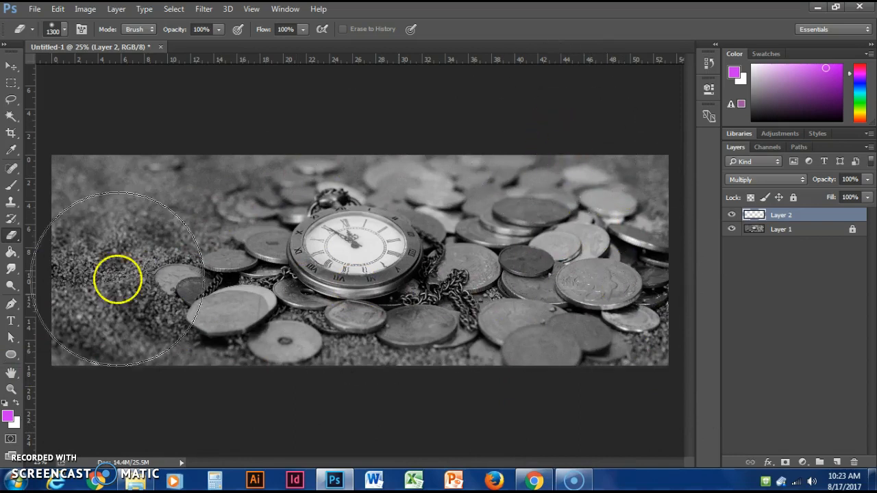
- Choose a bright green foreground colour and brush it over the large coin right of the chain and the whole pocket watch
left_click(10, 186)
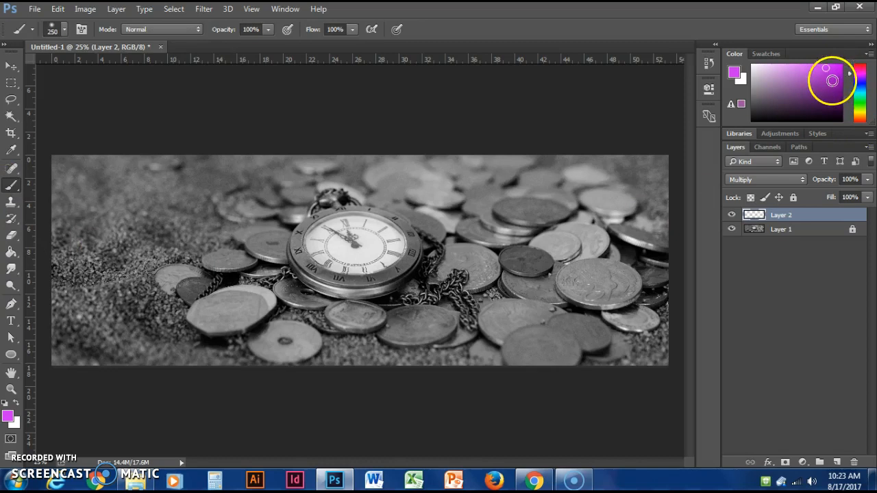
left_click(837, 96)
left_click(860, 97)
left_click(840, 68)
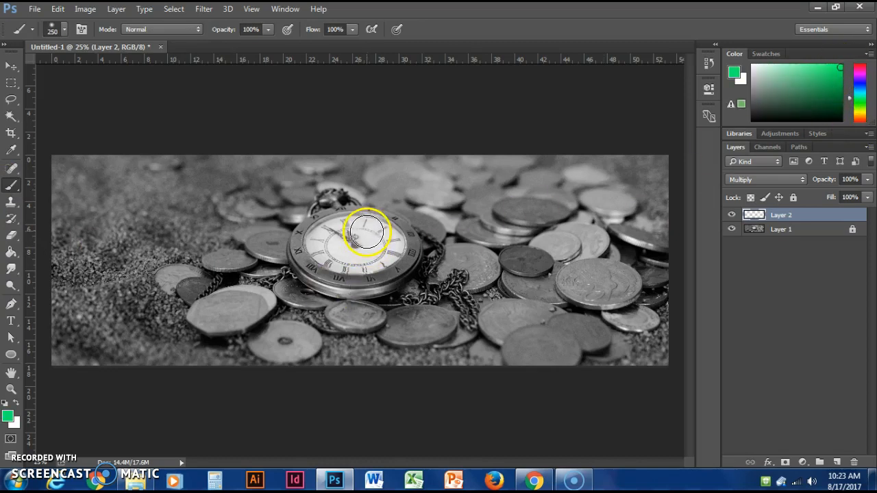
mouse_move(583, 284)
left_mouse_down()
mouse_move(615, 279)
mouse_move(574, 284)
mouse_move(626, 284)
left_mouse_up()
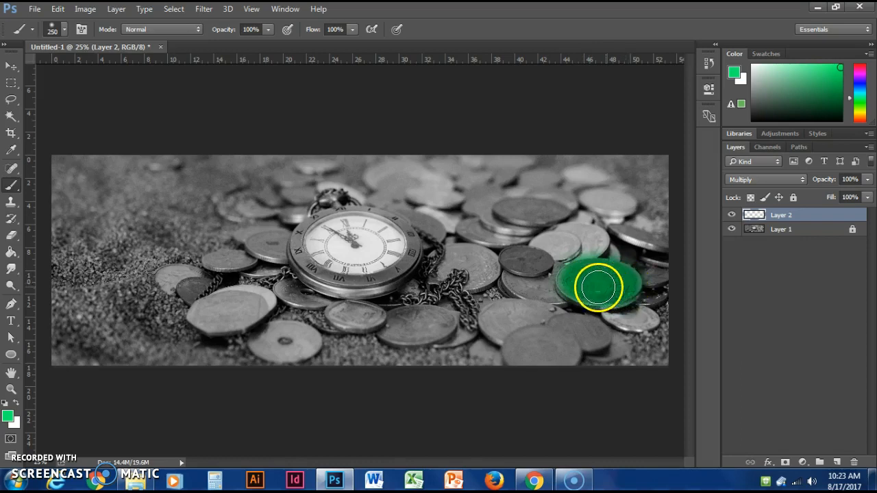
mouse_move(315, 235)
left_mouse_down()
mouse_move(309, 264)
mouse_move(333, 272)
mouse_move(396, 266)
mouse_move(403, 247)
mouse_move(394, 231)
mouse_move(356, 226)
mouse_move(325, 238)
mouse_move(353, 248)
mouse_move(353, 234)
mouse_move(372, 257)
mouse_move(354, 234)
mouse_move(366, 257)
mouse_move(332, 247)
mouse_move(372, 265)
mouse_move(337, 263)
mouse_move(384, 253)
mouse_move(352, 236)
mouse_move(316, 232)
mouse_move(380, 226)
mouse_move(398, 257)
mouse_move(366, 279)
mouse_move(339, 272)
mouse_move(384, 268)
left_mouse_up()
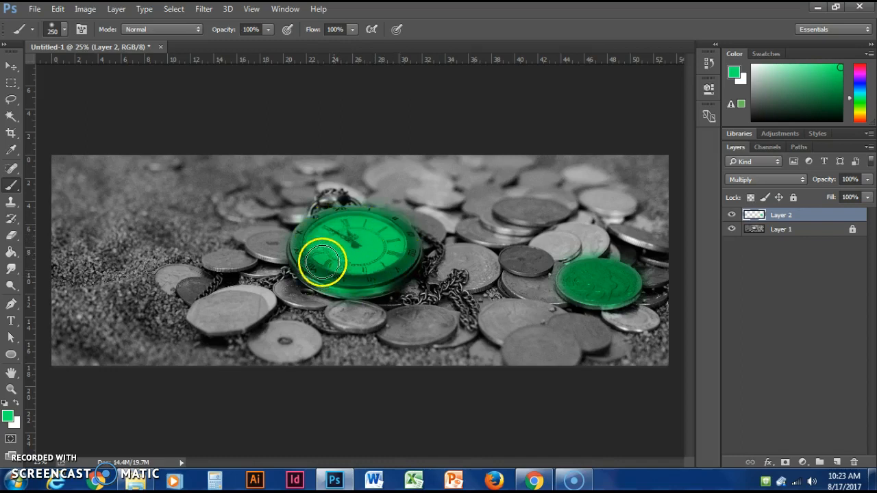
- Reduce the eraser to 150 pixels and erase the green from the watch's dial, keeping the rim coloured
left_click(11, 235)
key("bracketleft")
key("bracketleft")
key("bracketleft")
key("bracketleft")
key("bracketleft")
key("bracketleft")
key("bracketleft")
key("bracketleft")
key("bracketleft")
key("bracketleft")
key("bracketleft")
key("bracketleft")
key("bracketleft")
key("bracketleft")
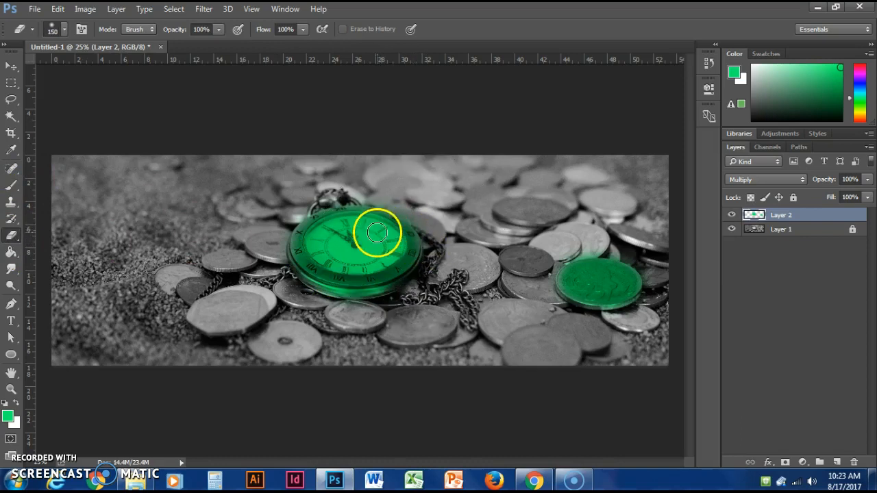
mouse_move(389, 235)
left_mouse_down()
mouse_move(325, 224)
mouse_move(315, 233)
mouse_move(319, 259)
mouse_move(375, 263)
mouse_move(385, 244)
mouse_move(382, 262)
mouse_move(392, 254)
mouse_move(372, 261)
mouse_move(352, 250)
mouse_move(353, 236)
mouse_move(372, 247)
mouse_move(354, 231)
mouse_move(350, 250)
mouse_move(345, 235)
mouse_move(346, 249)
mouse_move(331, 248)
mouse_move(362, 233)
left_mouse_up()
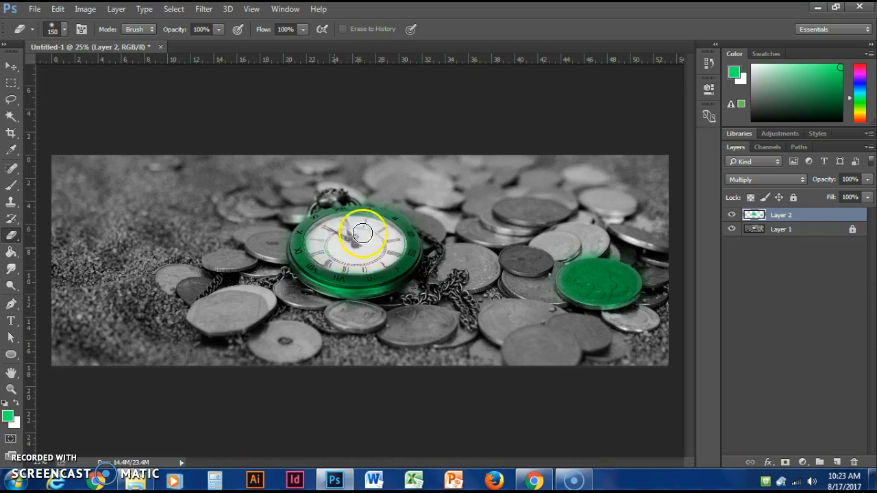